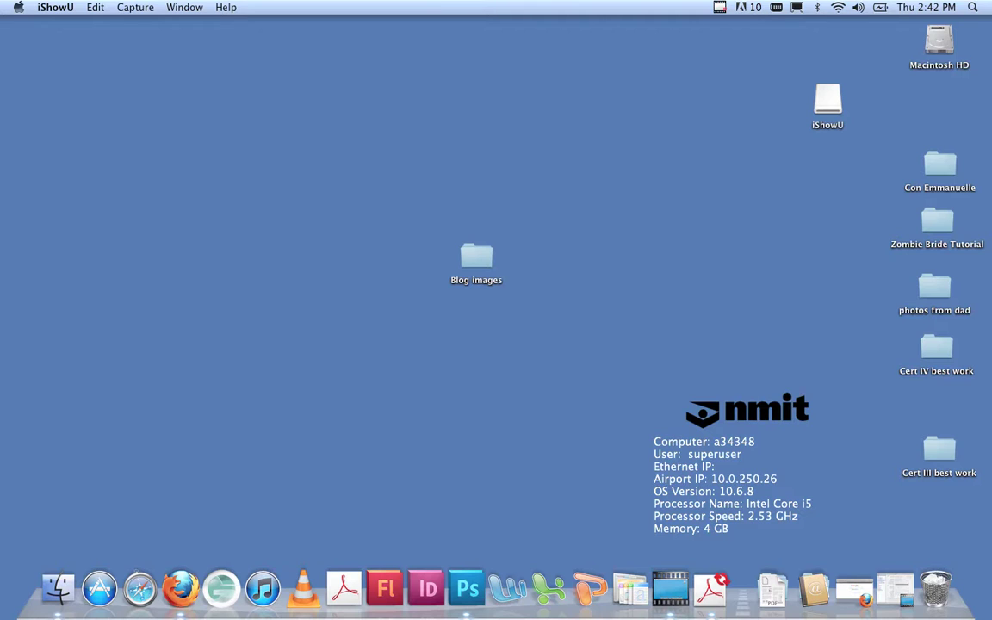
Look over the image files in the Blog images folder on the desktop and close the folder.
{"action": "left_click", "coordinate": [476, 256]}
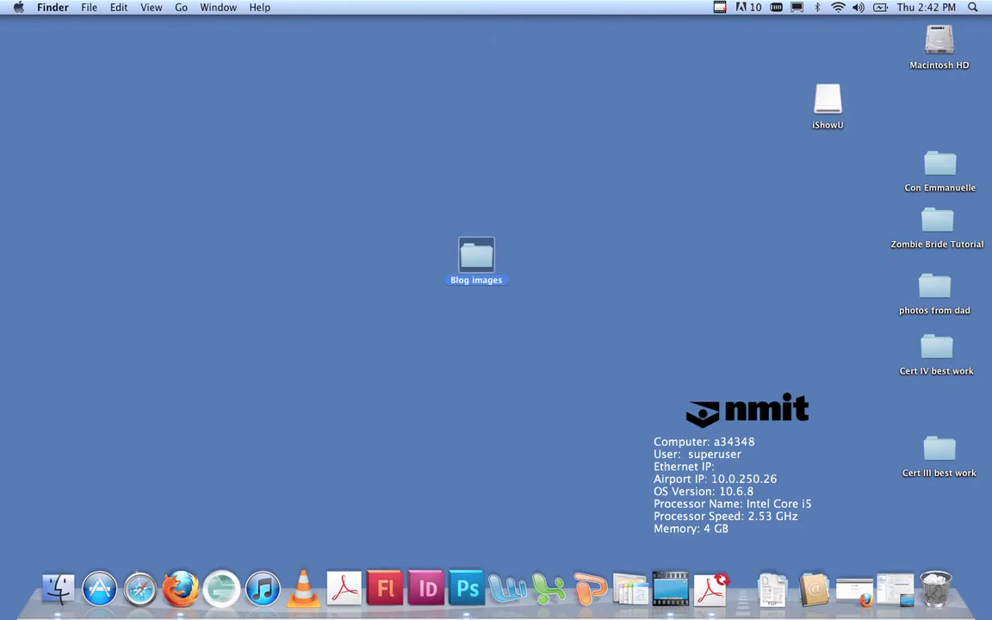
{"action": "double_click", "coordinate": [476, 256]}
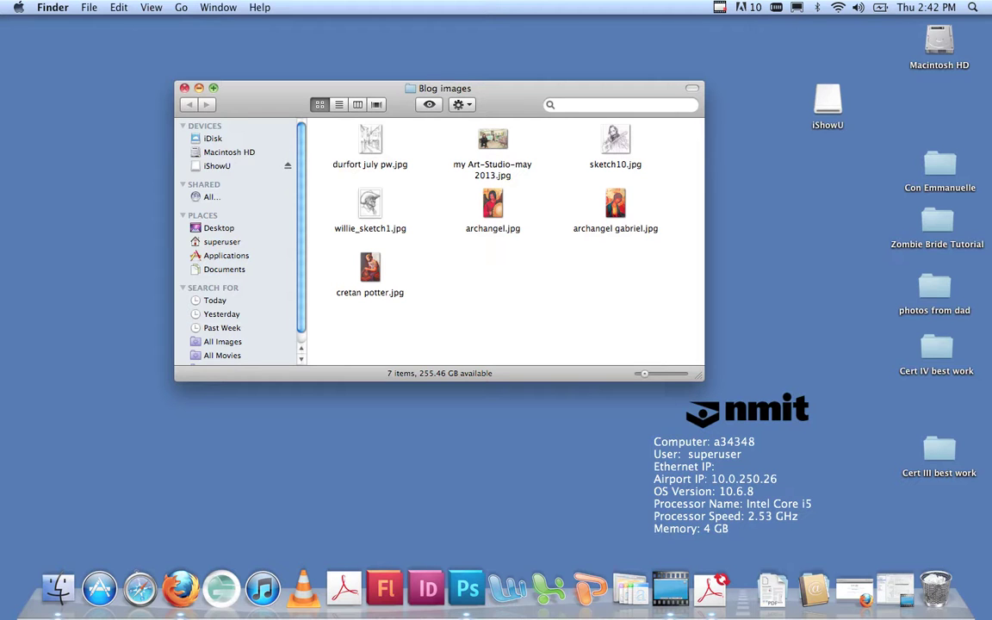
{"action": "key", "text": "super+w"}
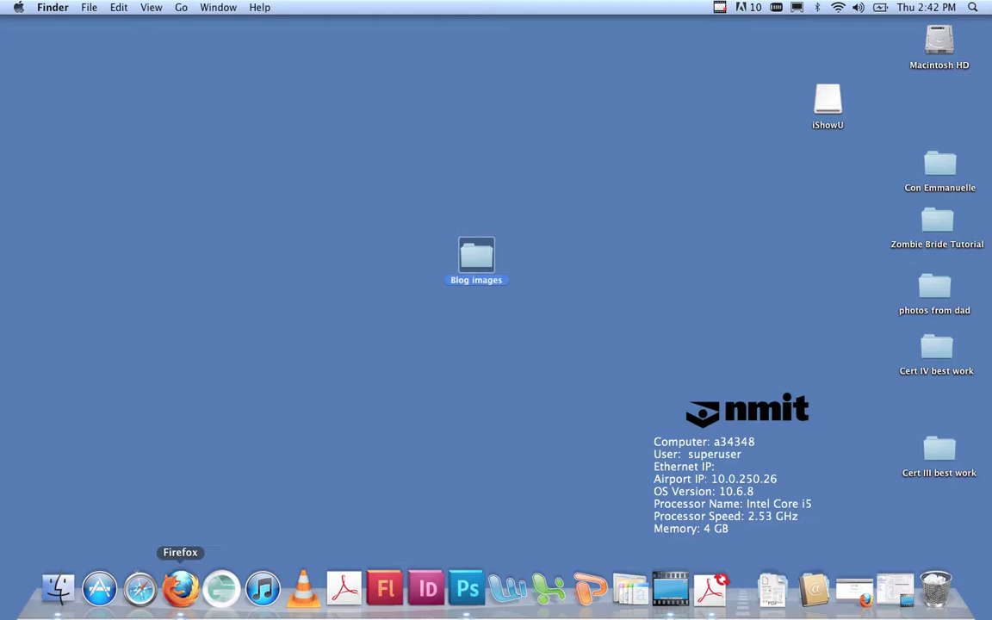
Switch to Firefox, search Google for "wordpress" and open the WordPress.com site.
{"action": "left_click", "coordinate": [180, 589]}
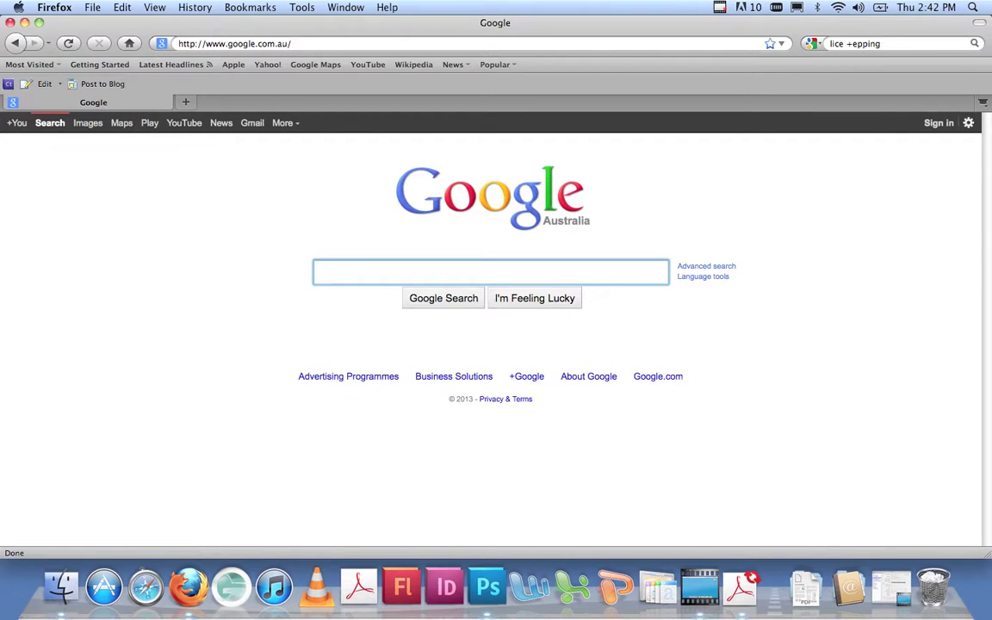
{"action": "type", "text": "wor"}
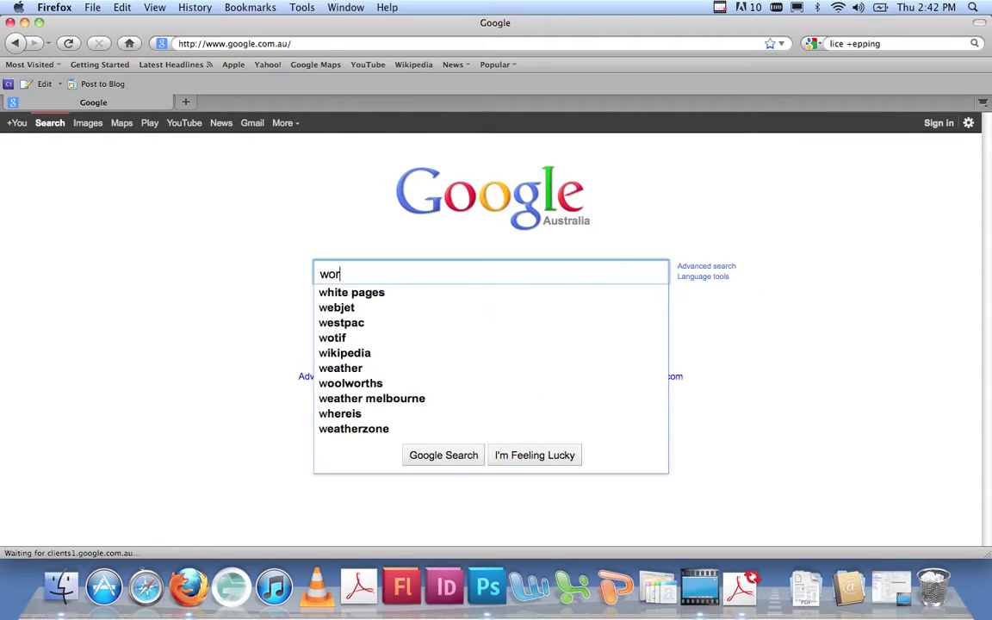
{"action": "type", "text": "dpress"}
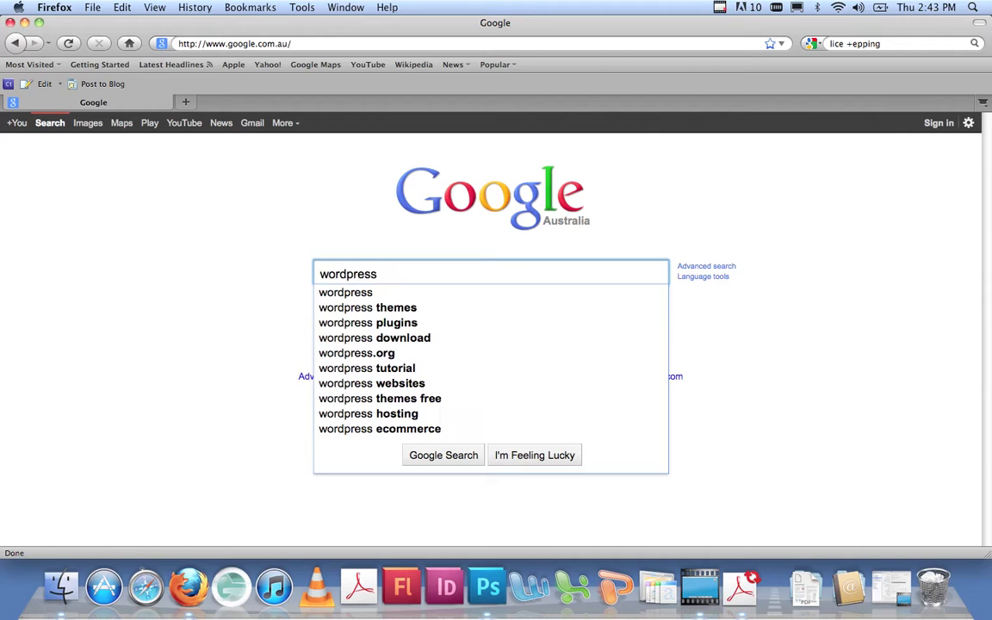
{"action": "key", "text": "Return"}
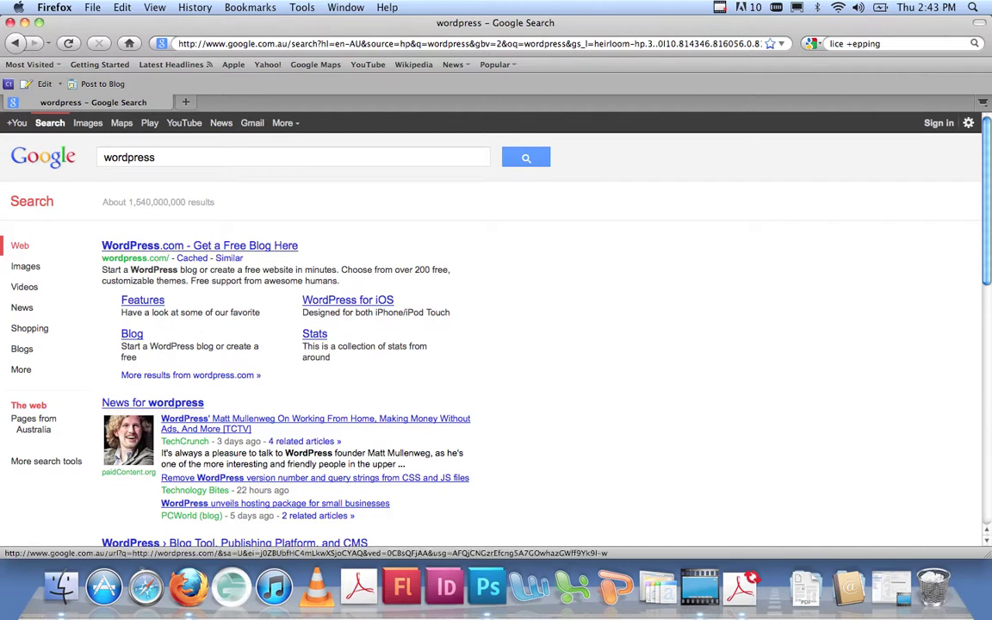
{"action": "left_click", "coordinate": [199, 245]}
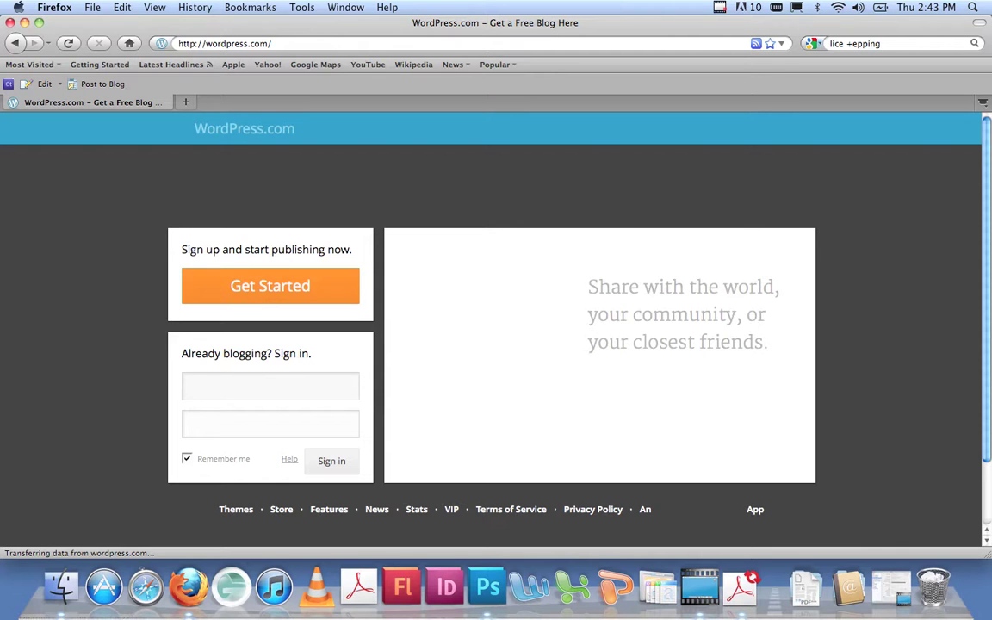
Sign in to WordPress.com with the username product2013 and the account password.
{"action": "type", "text": "pro"}
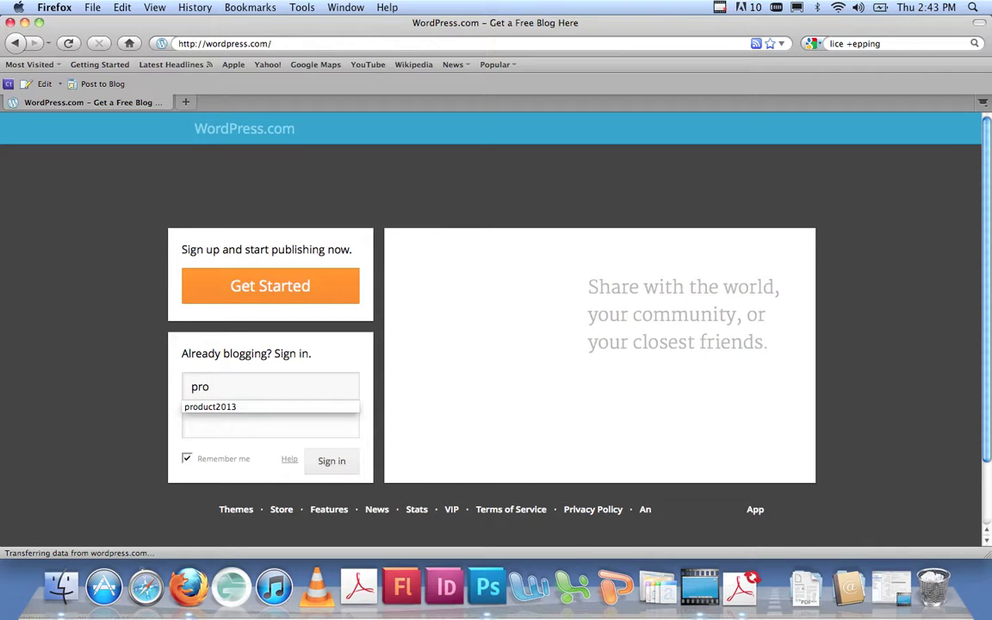
{"action": "type", "text": "duc"}
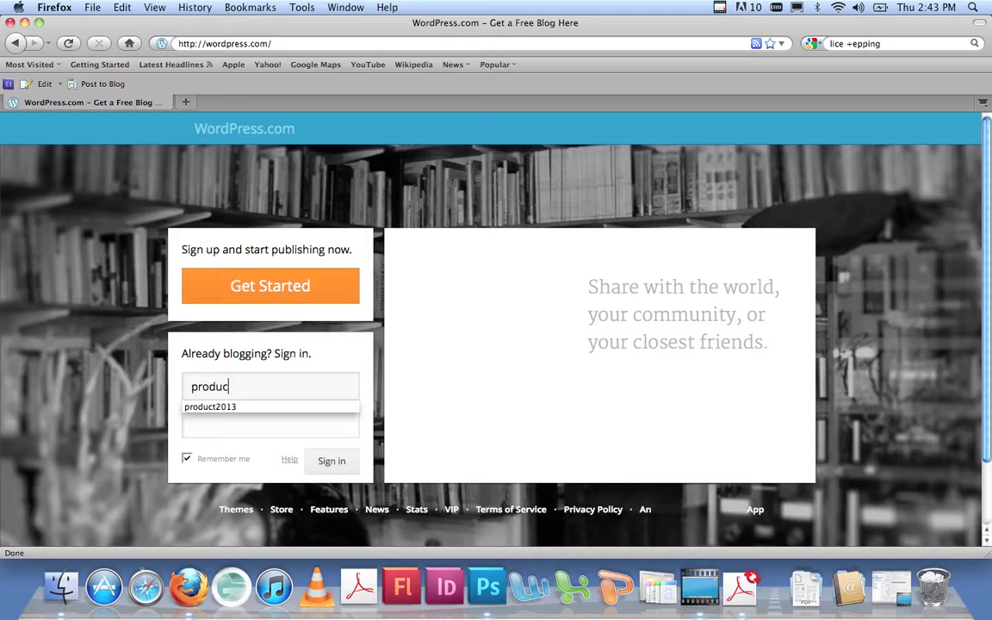
{"action": "type", "text": "t2013"}
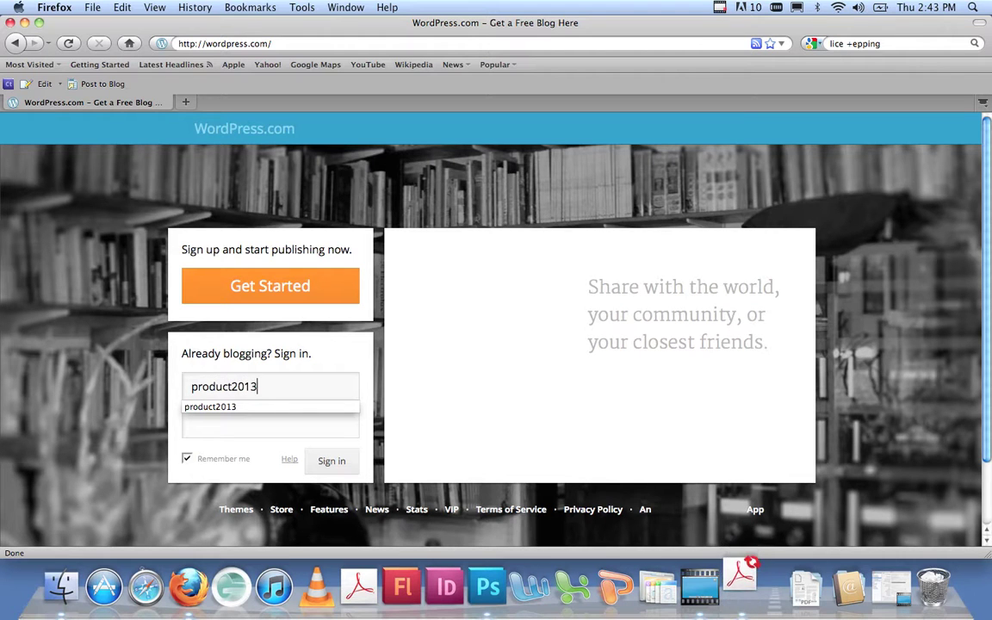
{"action": "key", "text": "Down"}
{"action": "key", "text": "Tab"}
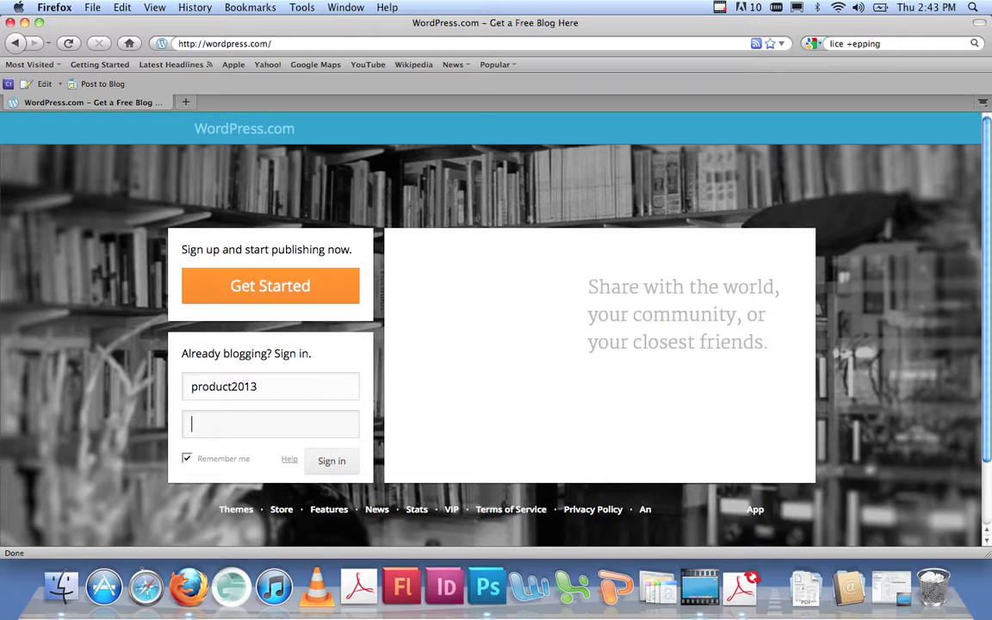
{"action": "type", "text": "•••••••••••"}
{"action": "key", "text": "Return"}
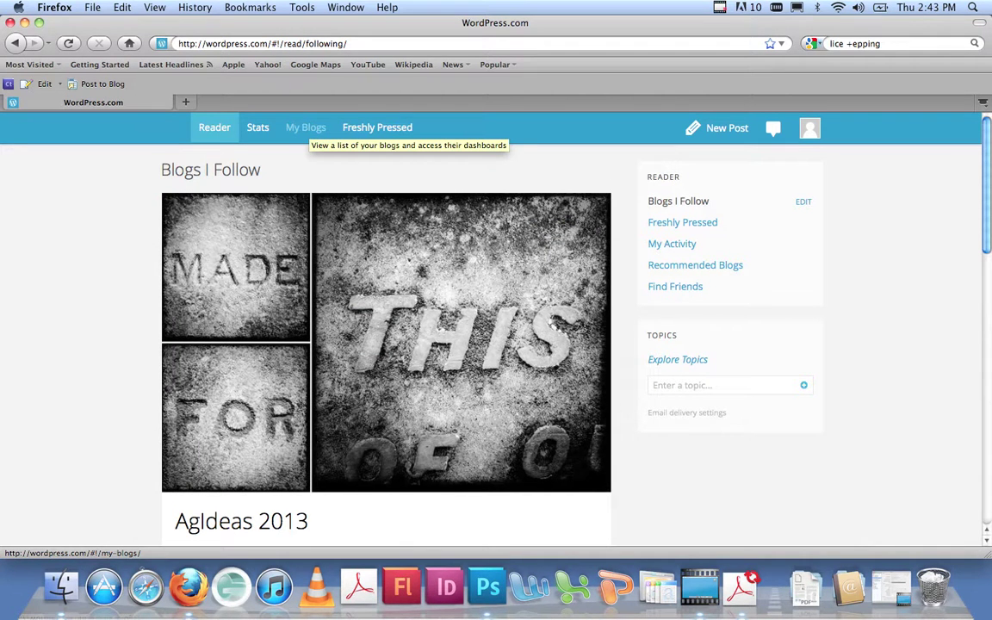
From My Blogs, check the Creative Product 2013 list of pages and open the blog's site.
{"action": "left_click", "coordinate": [306, 127]}
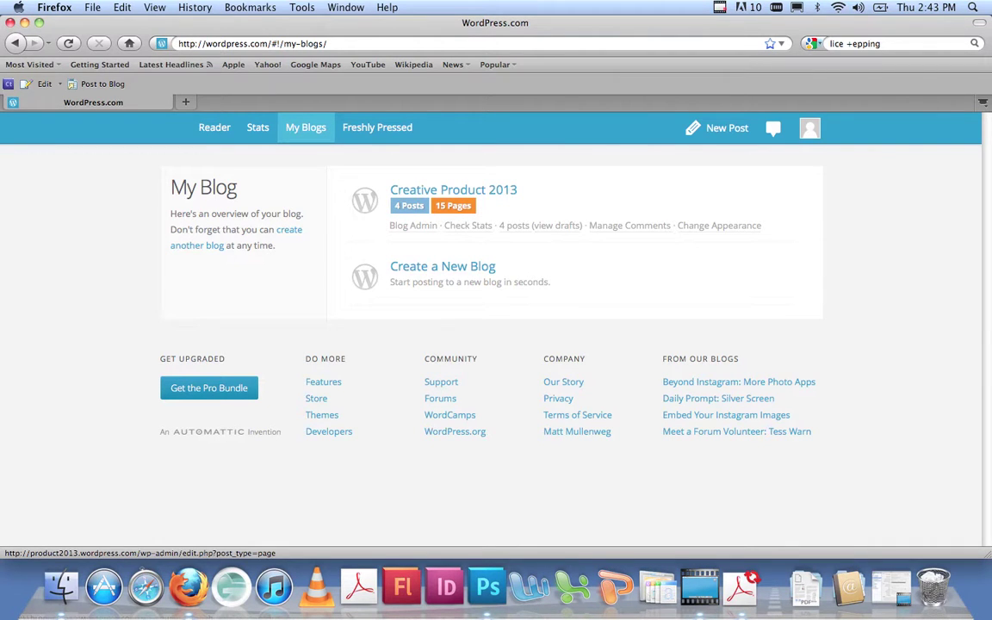
{"action": "left_click", "coordinate": [452, 206]}
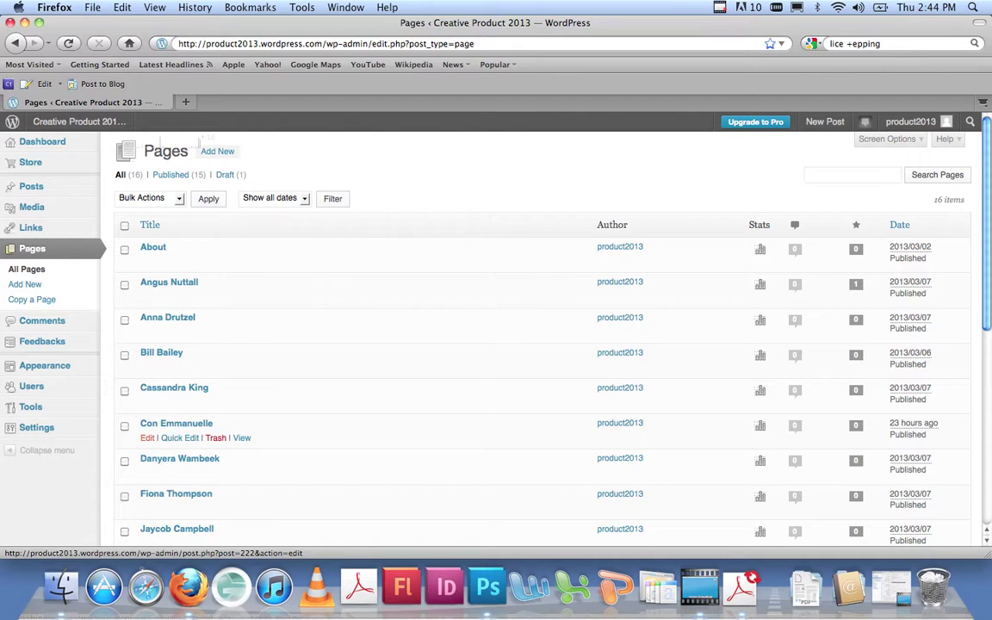
{"action": "key", "text": "super+Left"}
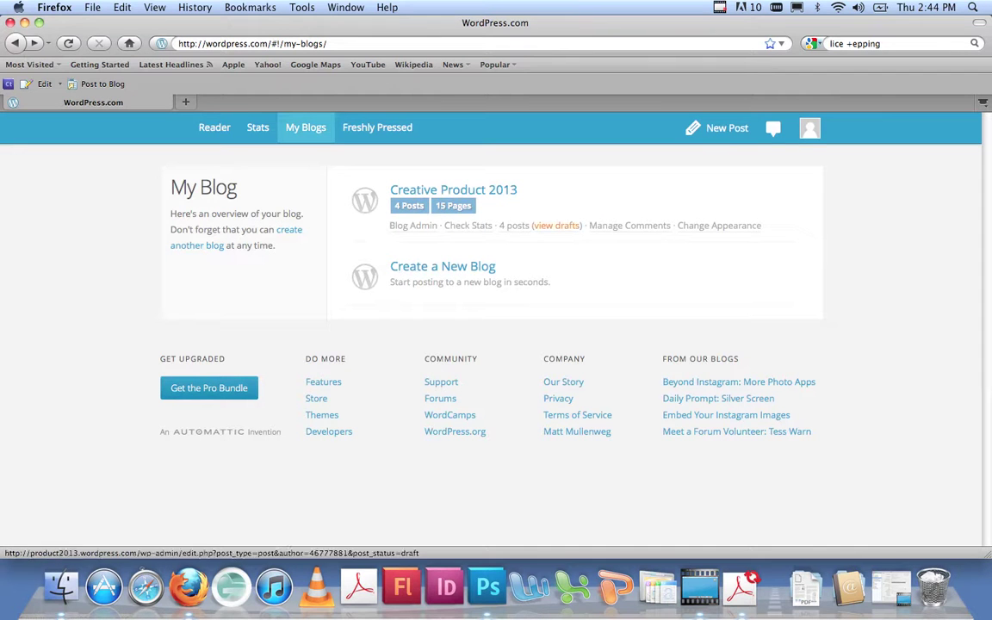
{"action": "left_click", "coordinate": [453, 189]}
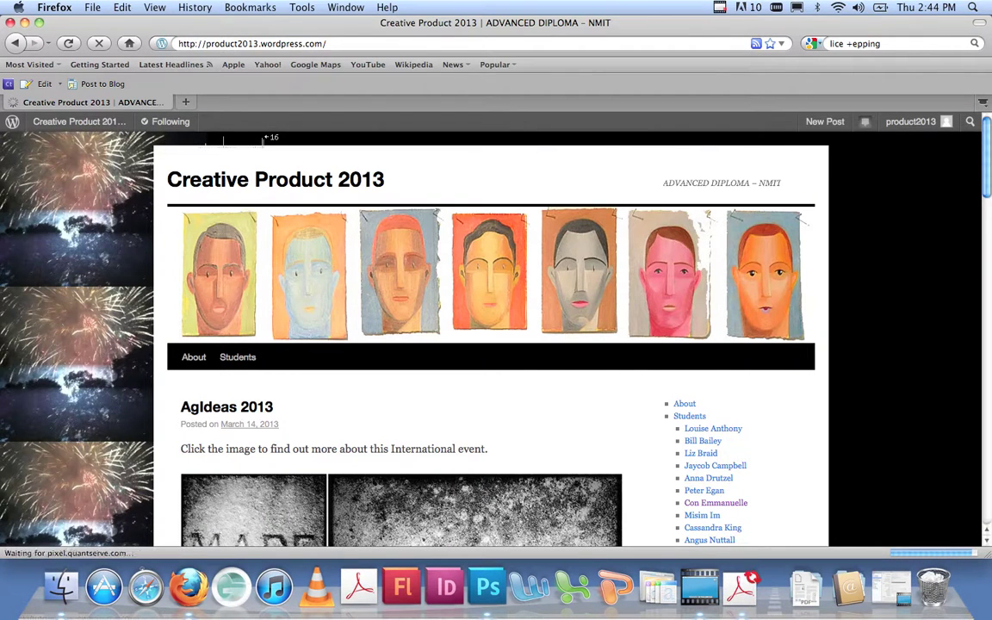
Open the seventh page listed under Students and open it for editing.
{"action": "scroll", "coordinate": [490, 339], "scroll_direction": "down", "scroll_amount": 1}
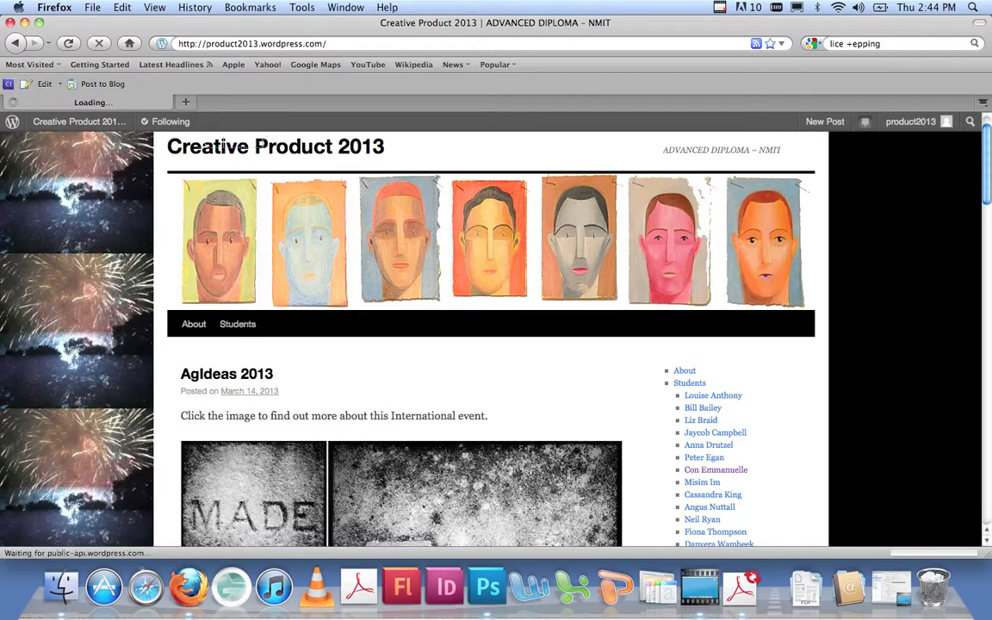
{"action": "scroll", "coordinate": [222, 146], "scroll_direction": "down", "scroll_amount": 3}
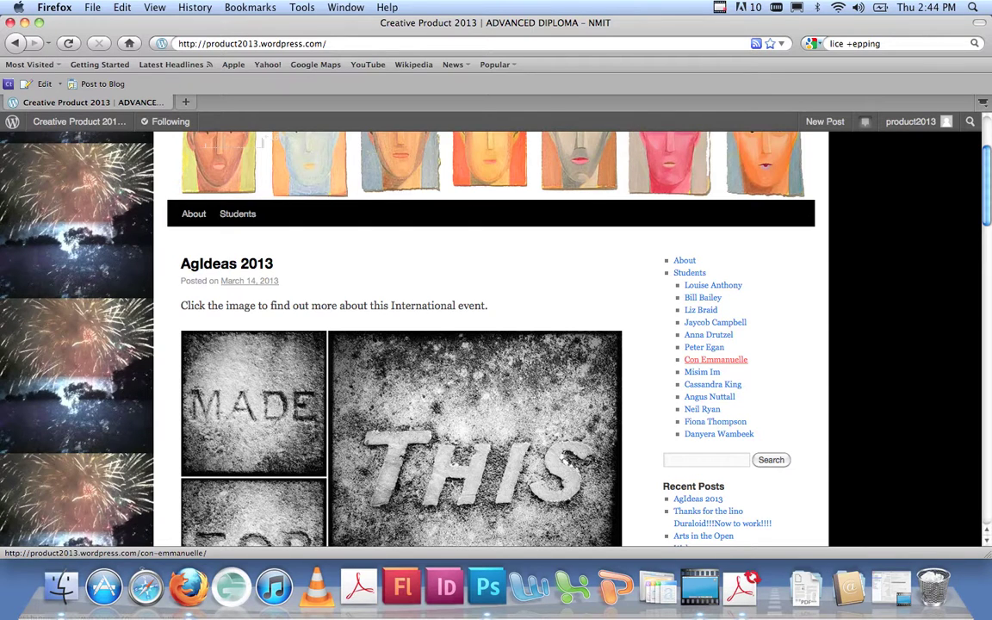
{"action": "mouse_move", "coordinate": [238, 213]}
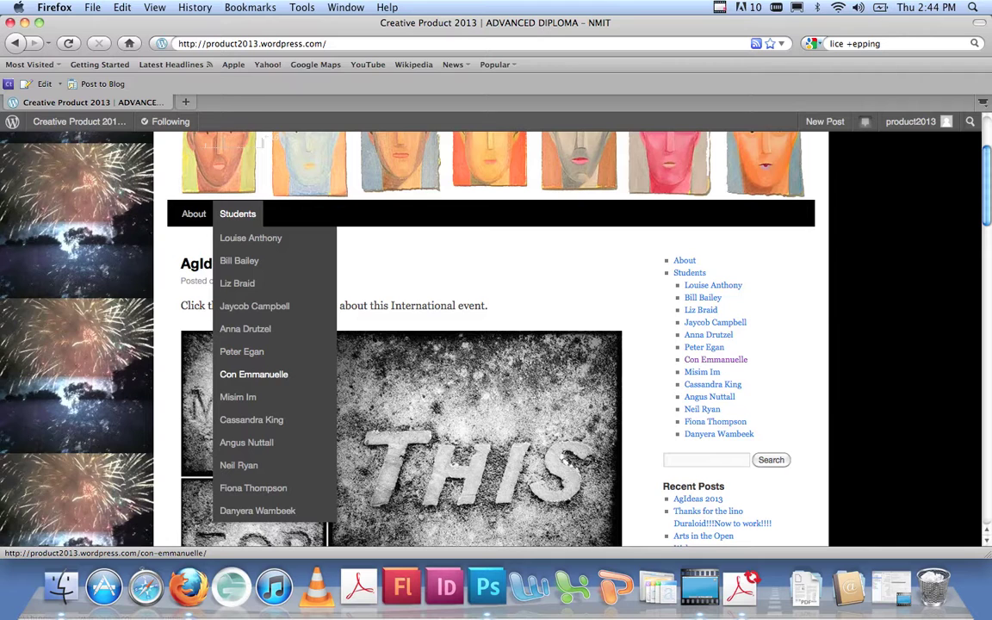
{"action": "left_click", "coordinate": [253, 374]}
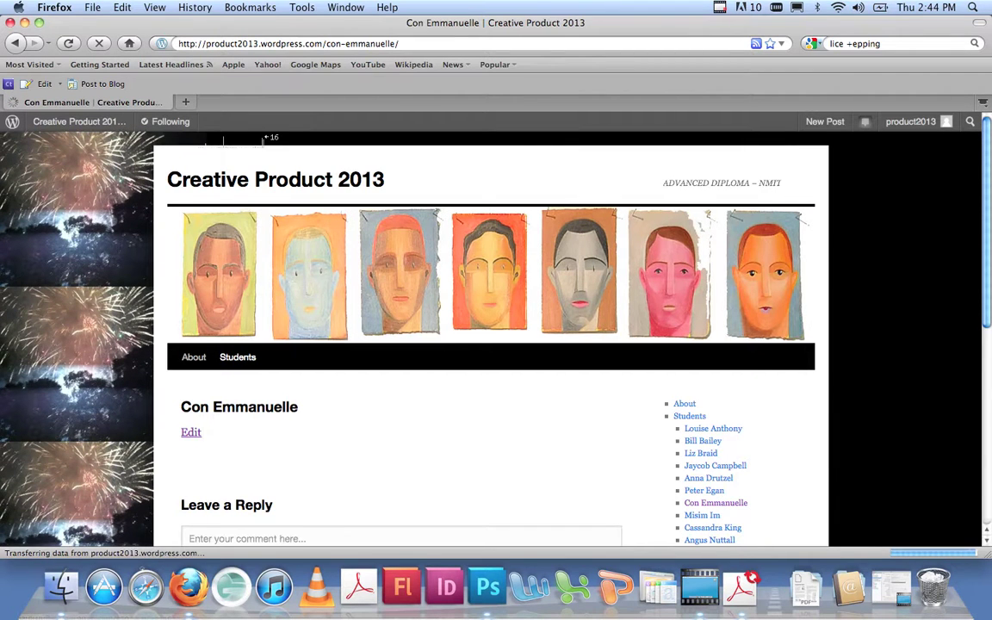
{"action": "scroll", "coordinate": [264, 139], "scroll_direction": "down", "scroll_amount": 5}
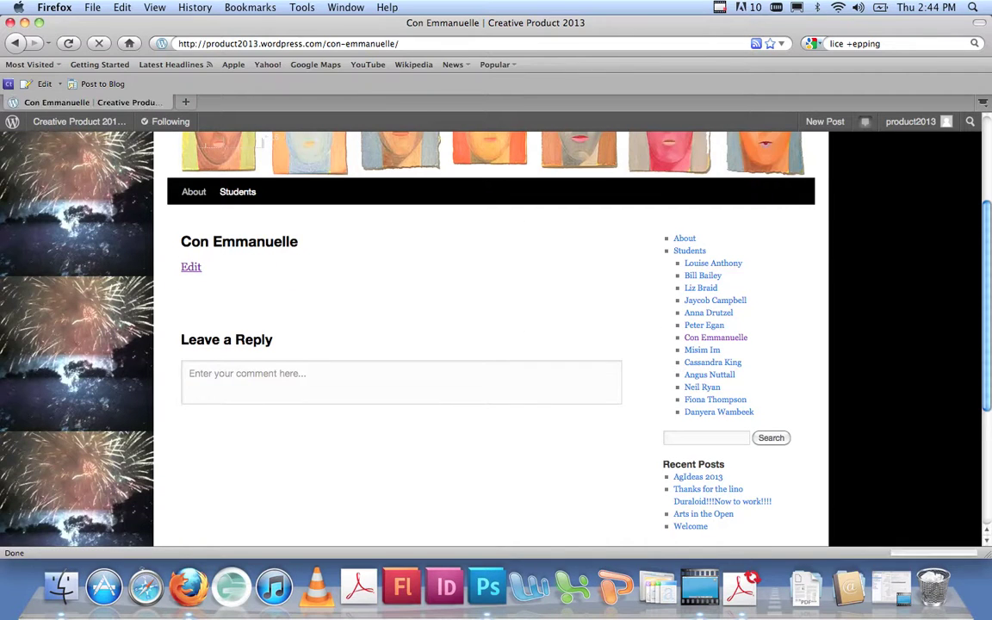
{"action": "left_click", "coordinate": [190, 267]}
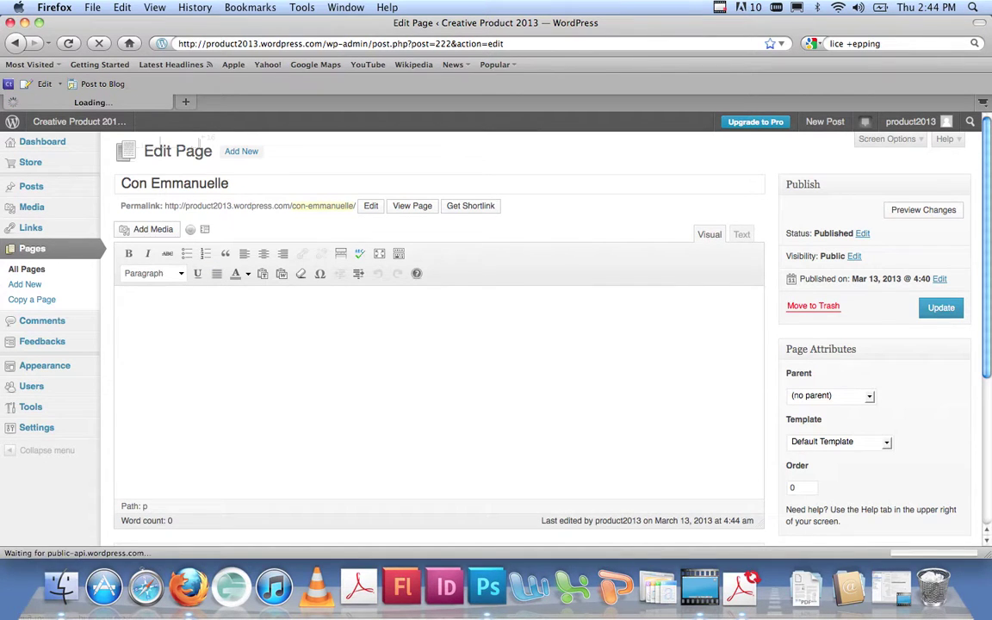
Write "Today I went to the market and bought myself a donut." in the page body and check the spelling suggestions for "donut".
{"action": "triple_click", "coordinate": [169, 183]}
{"action": "left_click", "coordinate": [183, 184]}
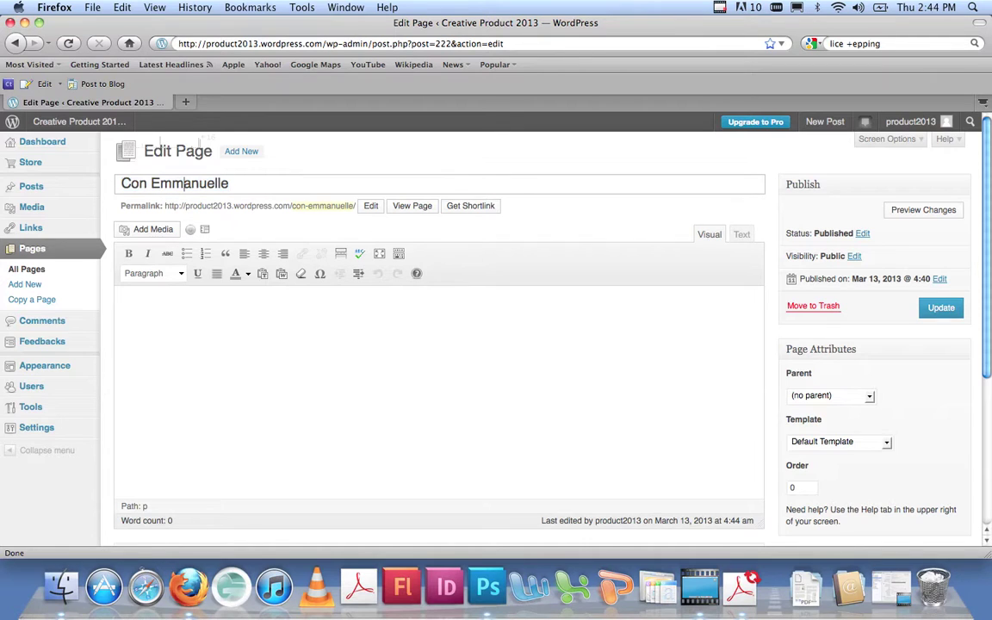
{"action": "key", "text": "Tab"}
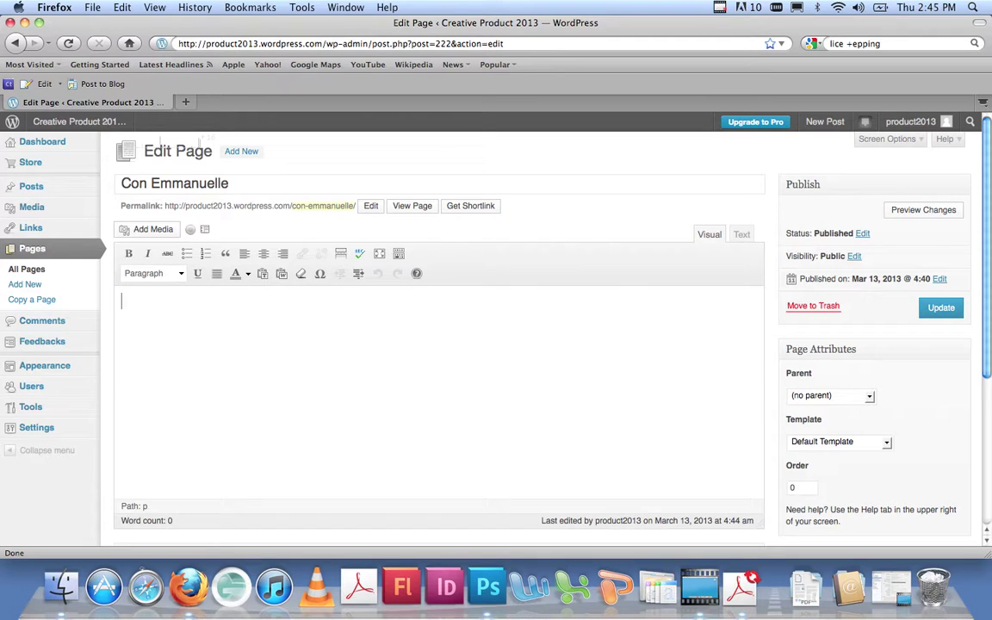
{"action": "type", "text": "Today I went t"}
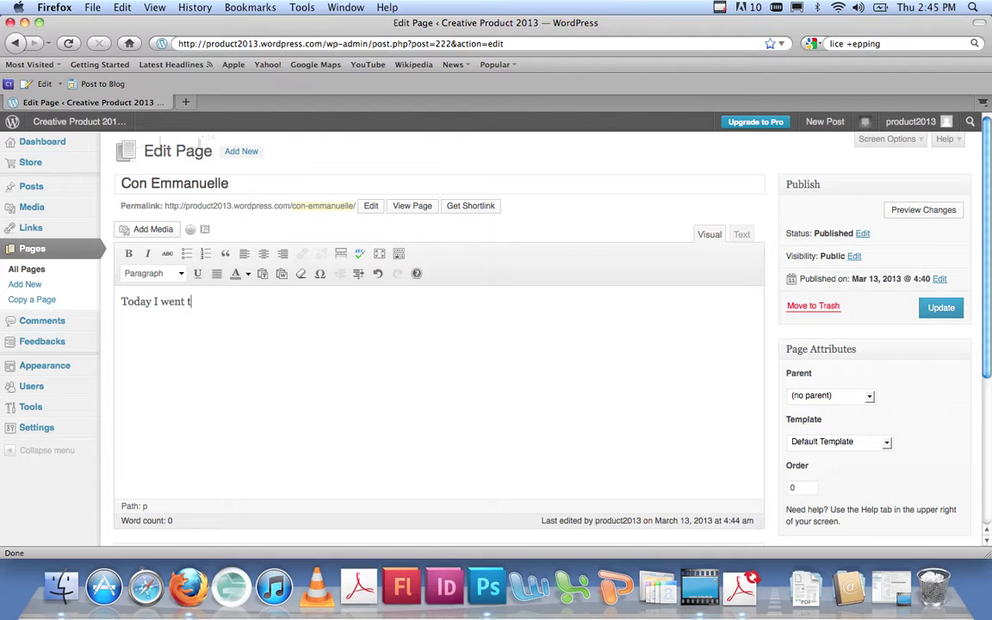
{"action": "type", "text": "o the market and bo"}
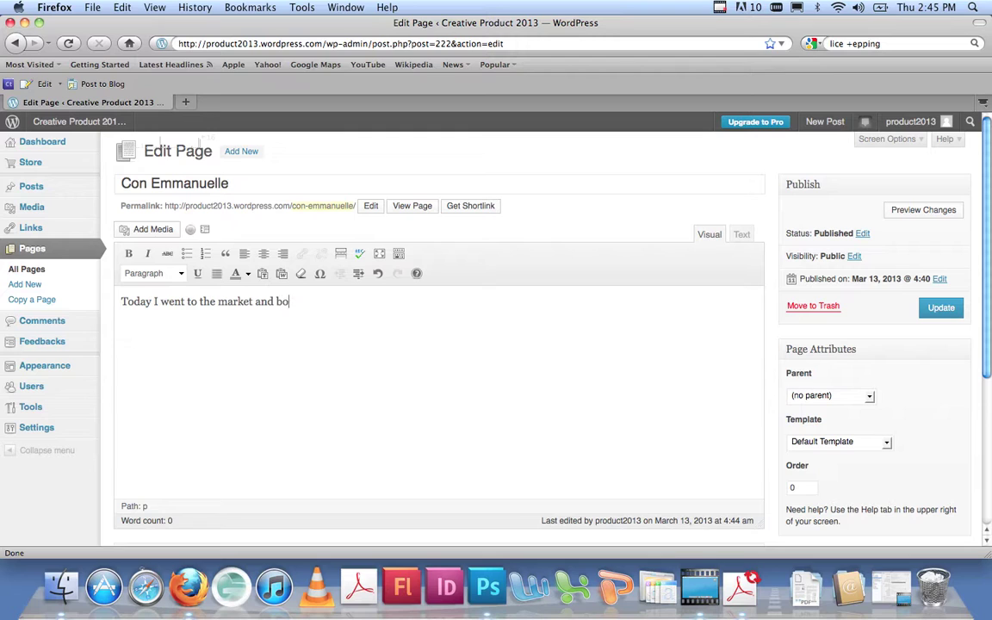
{"action": "type", "text": "ught myself a d"}
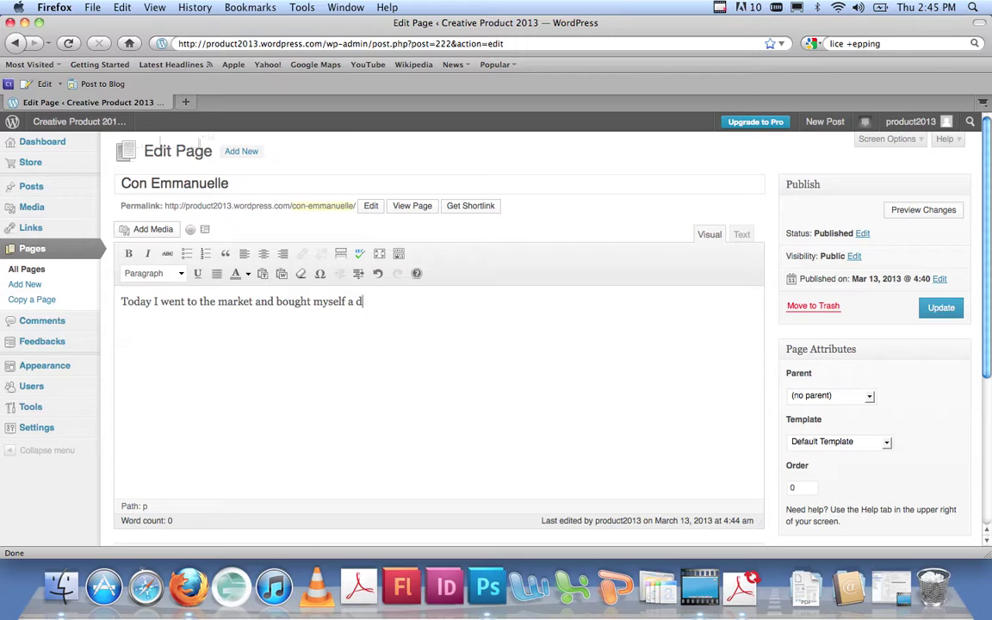
{"action": "type", "text": "on"}
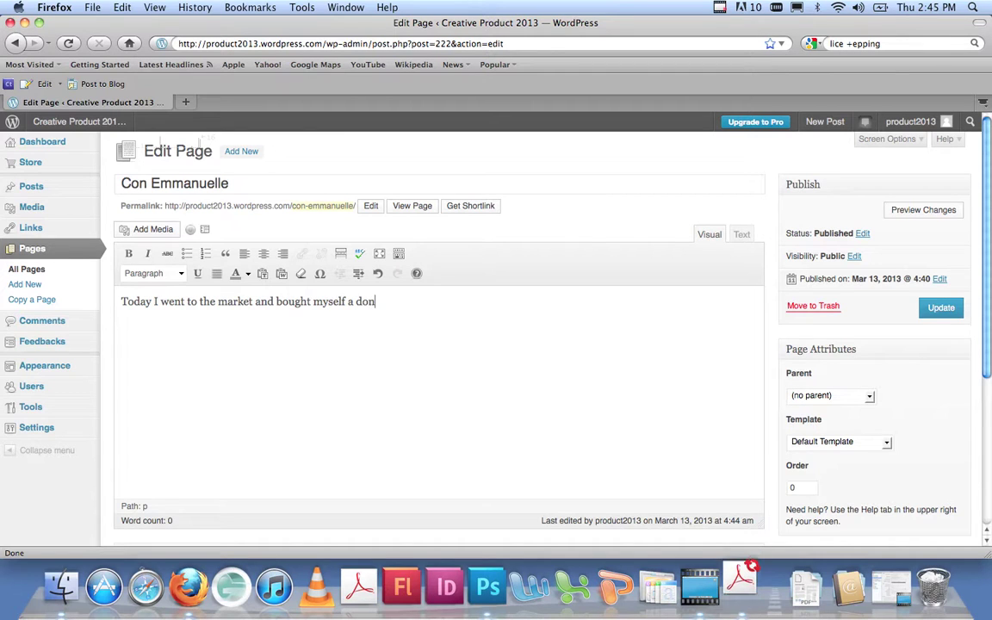
{"action": "type", "text": "ut"}
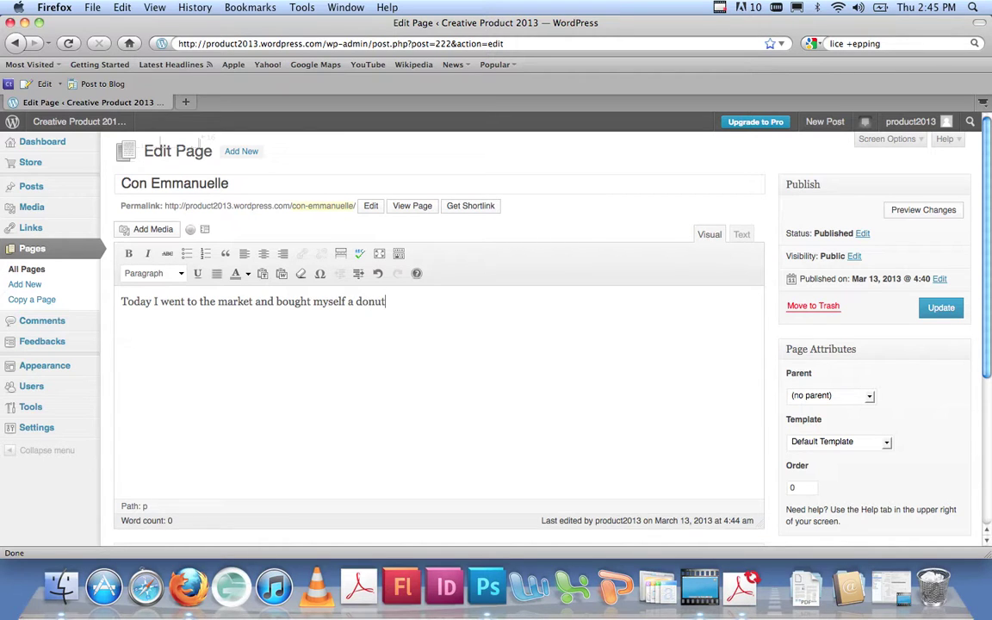
{"action": "type", "text": "."}
{"action": "right_click", "coordinate": [388, 300]}
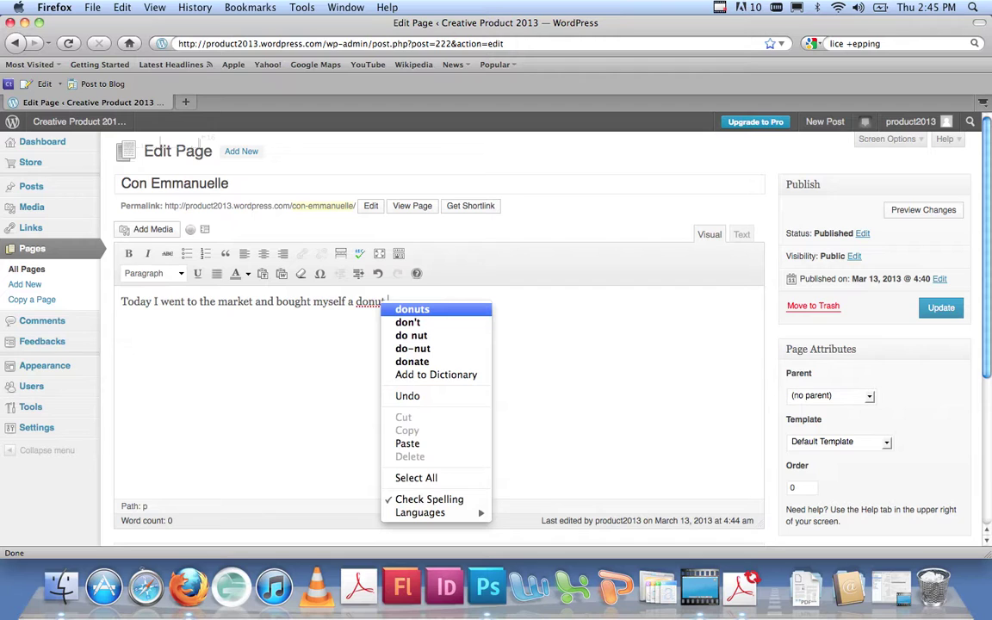
{"action": "left_click", "coordinate": [412, 309]}
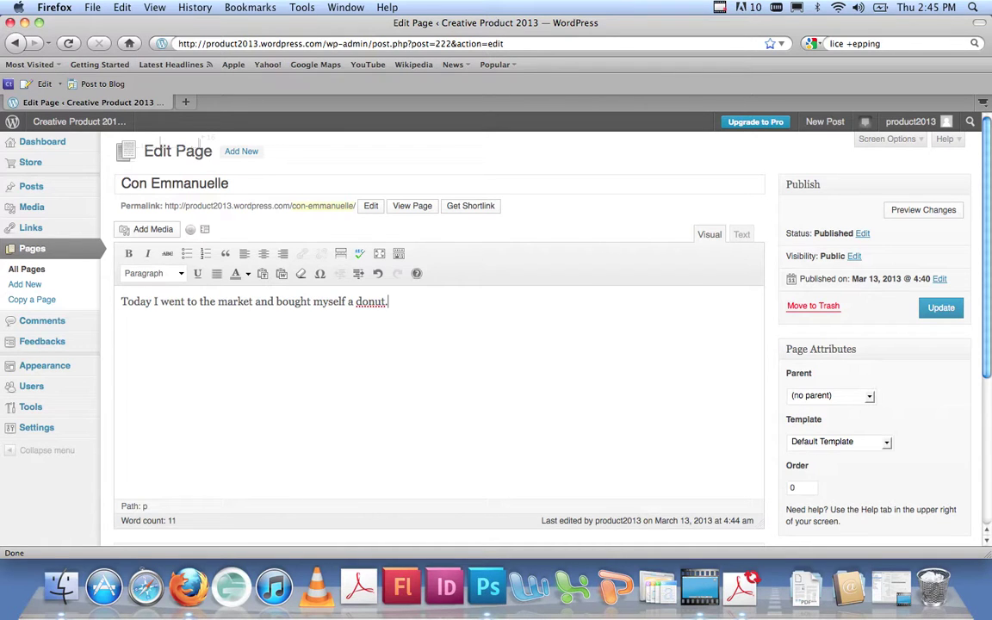
Start a new line below the sentence and open the Desktop's Blog images folder to upload media files.
{"action": "key", "text": "Return"}
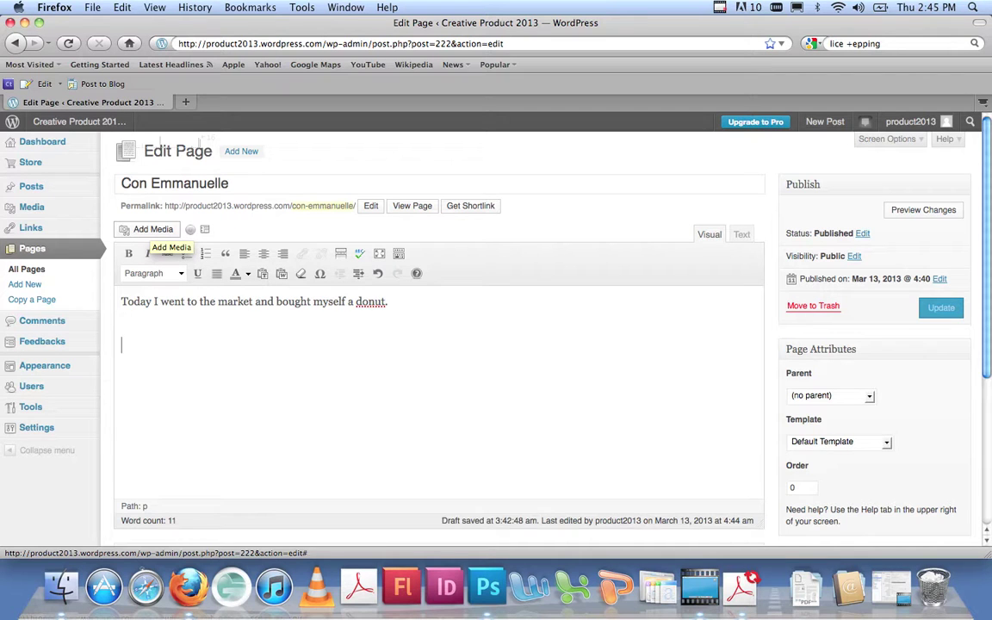
{"action": "left_click", "coordinate": [155, 229]}
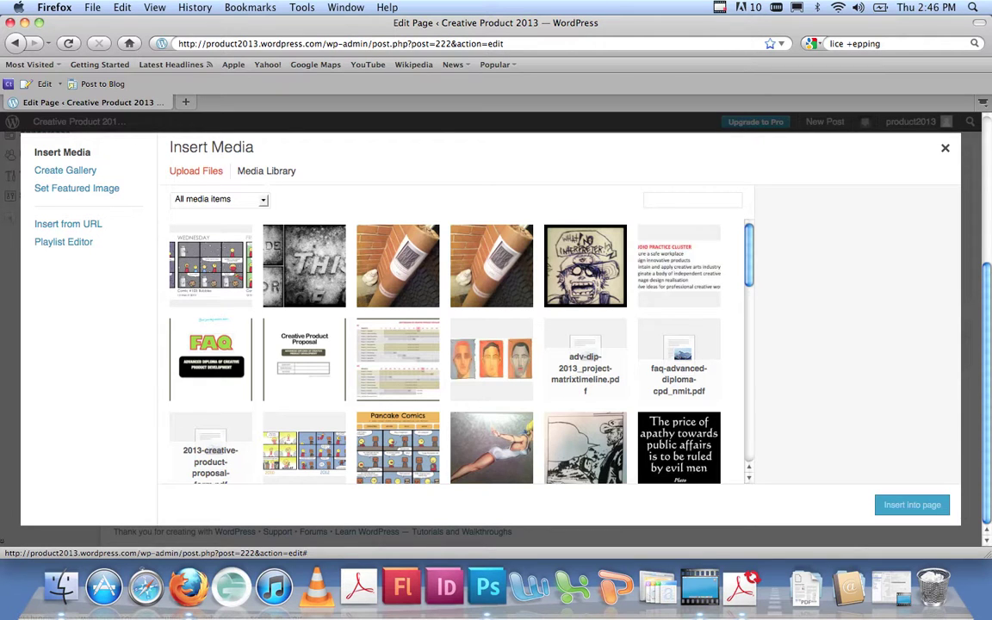
{"action": "left_click", "coordinate": [196, 171]}
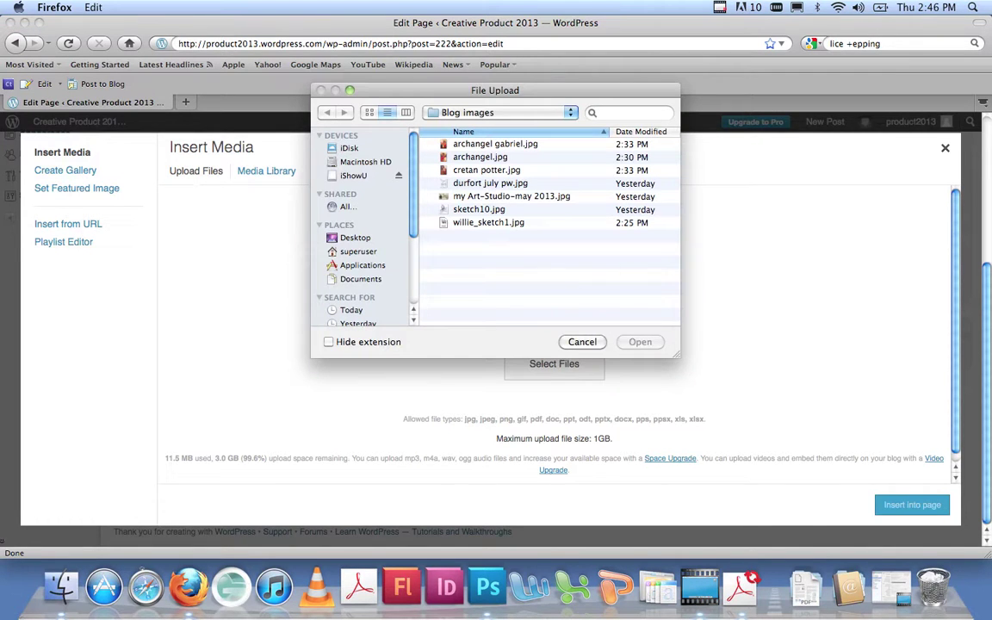
{"action": "left_click", "coordinate": [355, 238]}
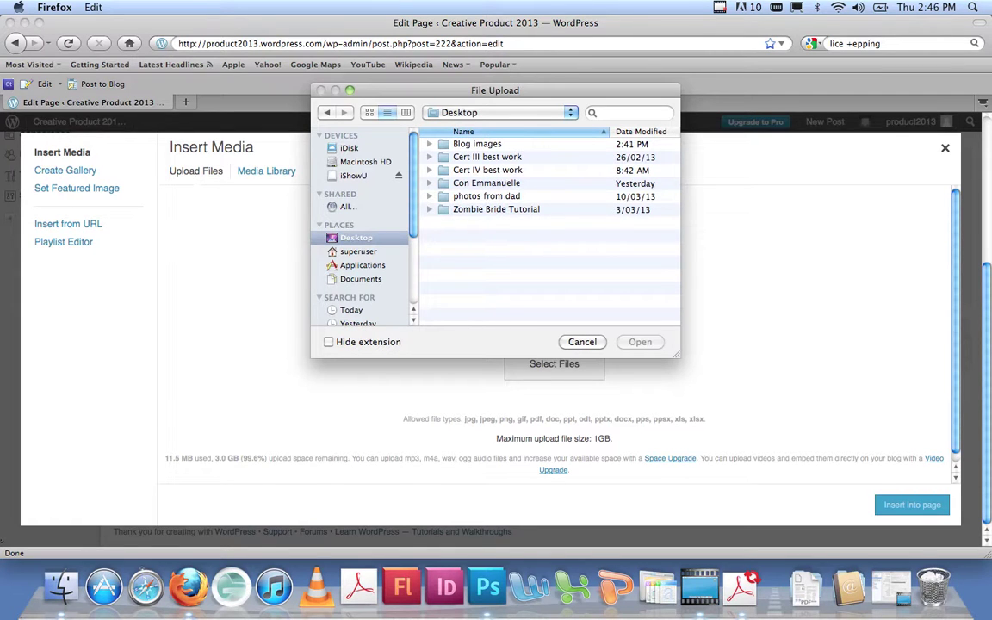
{"action": "left_click", "coordinate": [477, 144]}
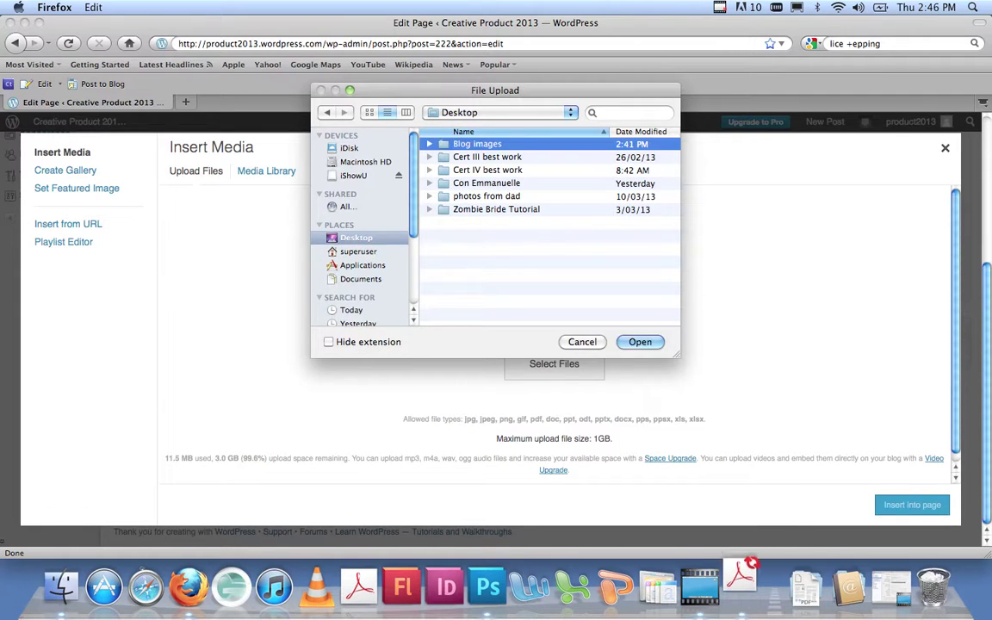
{"action": "key", "text": "Return"}
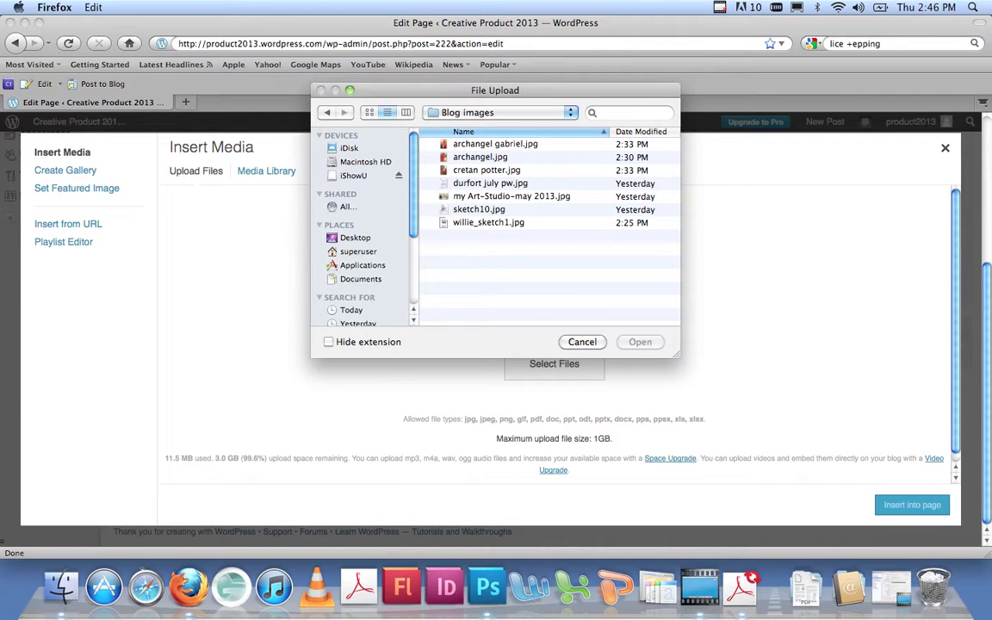
Upload archangel gabriel.jpg, archangel.jpg and cretan potter.jpg together from the Blog images folder.
{"action": "left_click", "coordinate": [494, 144]}
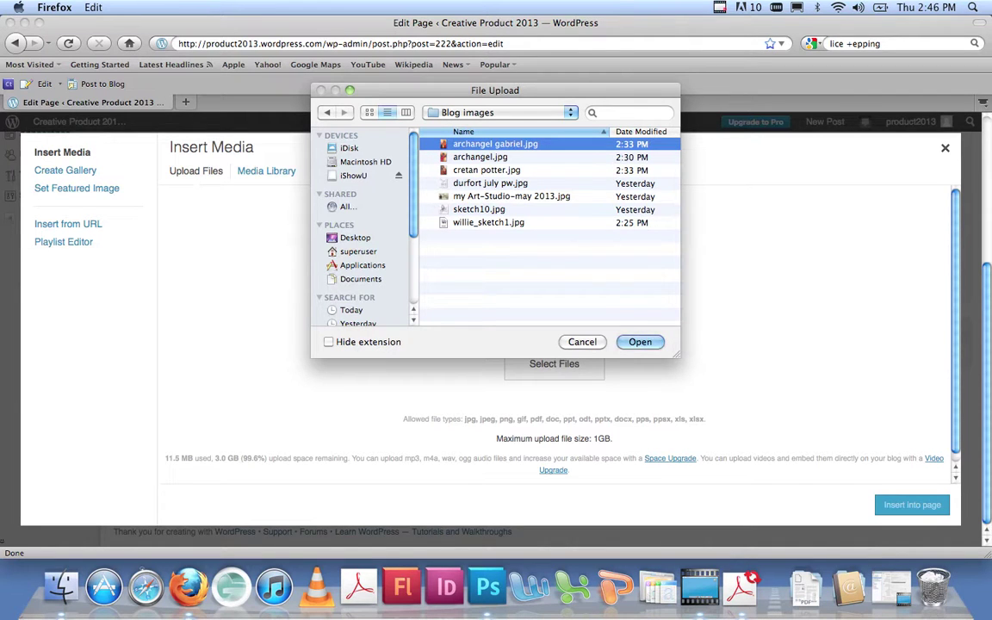
{"action": "key", "text": "shift+Down"}
{"action": "key", "text": "shift+Down"}
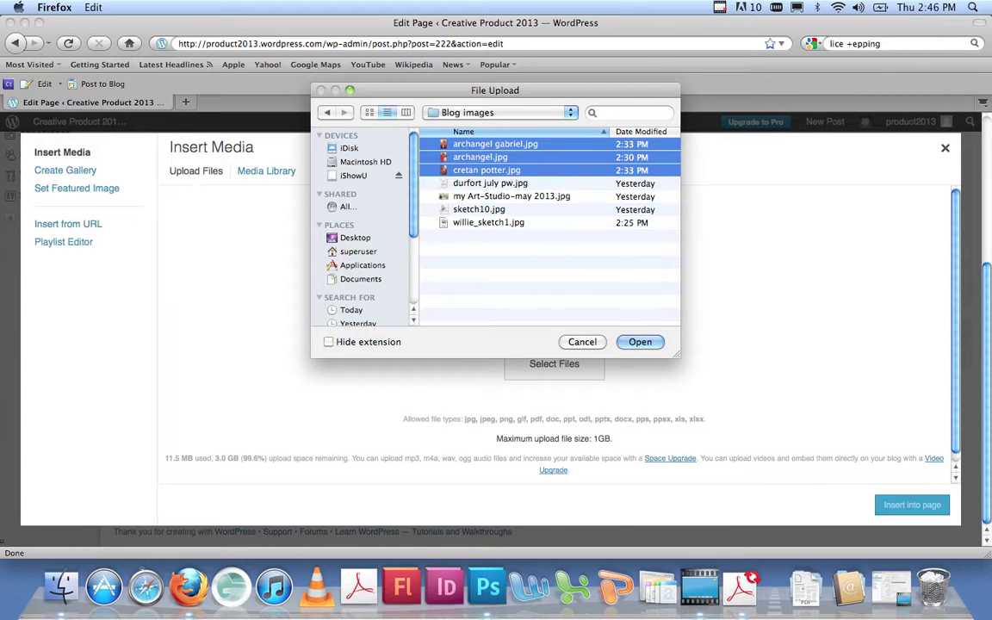
{"action": "key", "text": "Return"}
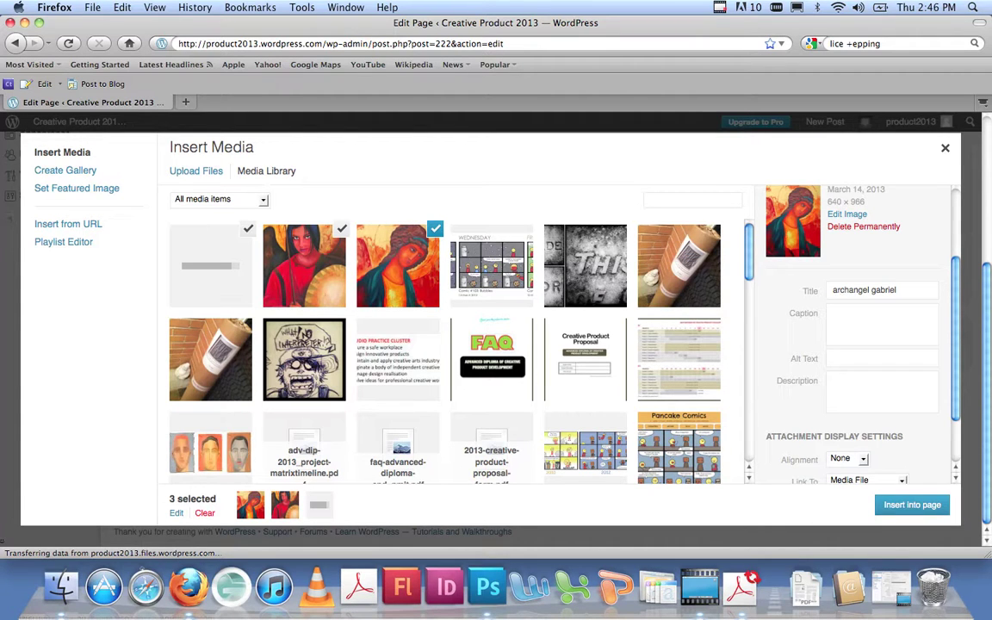
Set the display size of the archangel gabriel image to Large – 424 × 640.
{"action": "scroll", "coordinate": [856, 344], "scroll_direction": "down", "scroll_amount": 3}
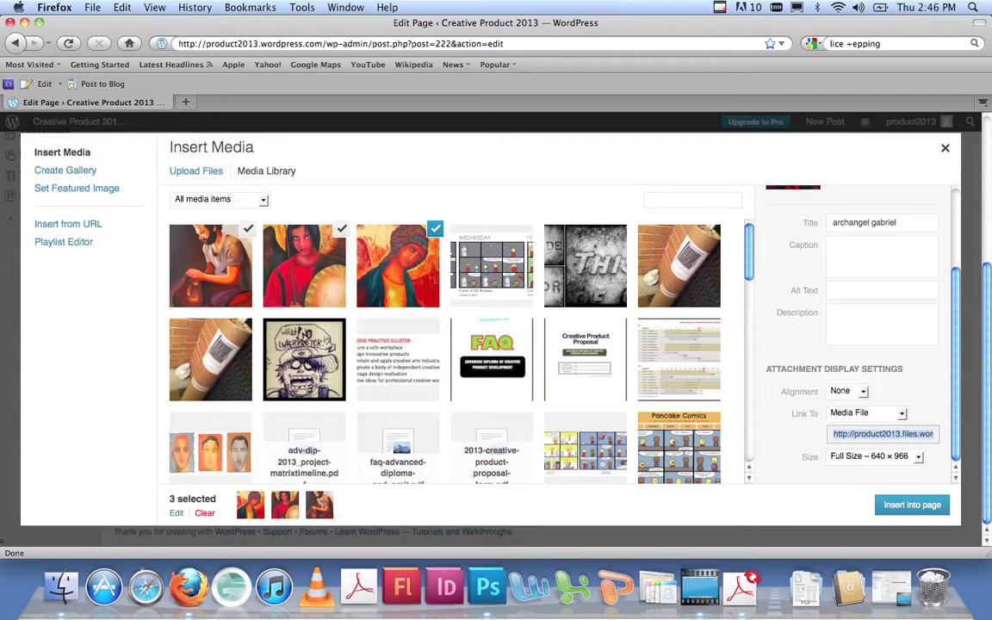
{"action": "left_click", "coordinate": [871, 456]}
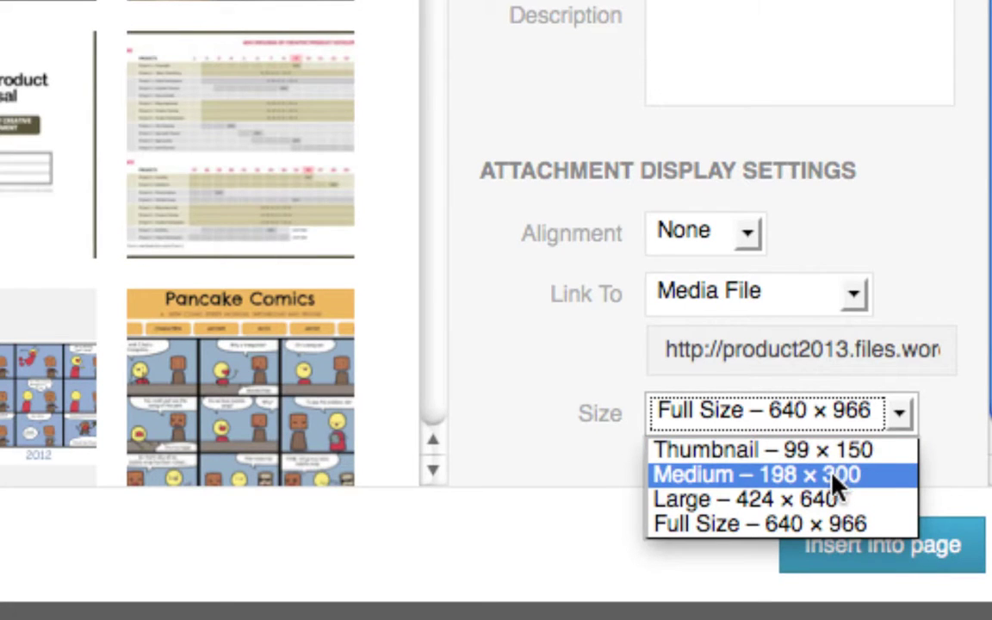
{"action": "left_click", "coordinate": [818, 524]}
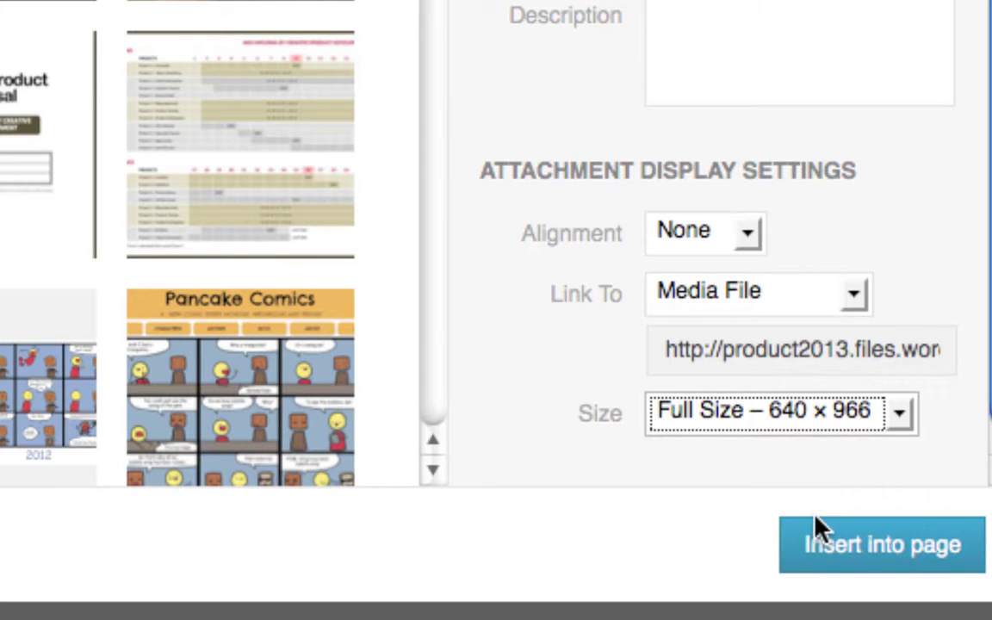
{"action": "left_click", "coordinate": [834, 415]}
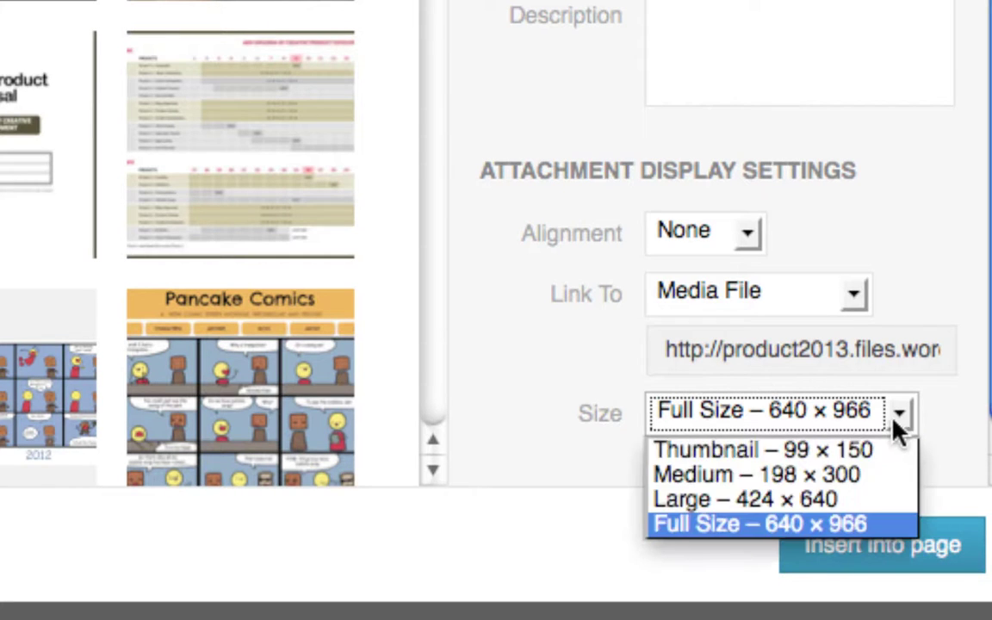
{"action": "left_click", "coordinate": [824, 499]}
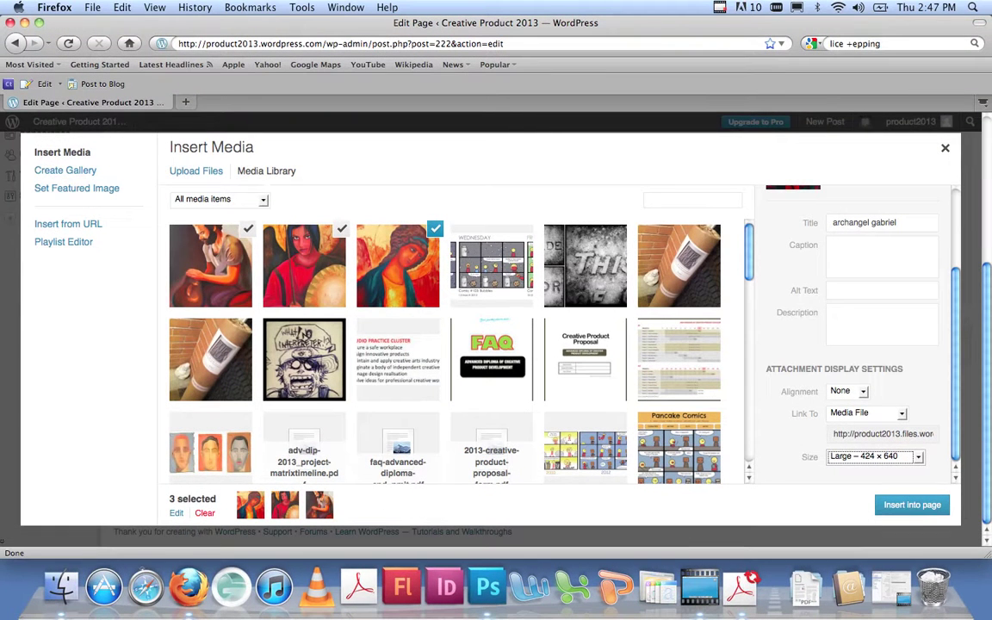
Reduce the media selection to the cretan potter image alone, insert it into the page and check it below the sentence.
{"action": "left_click", "coordinate": [210, 265]}
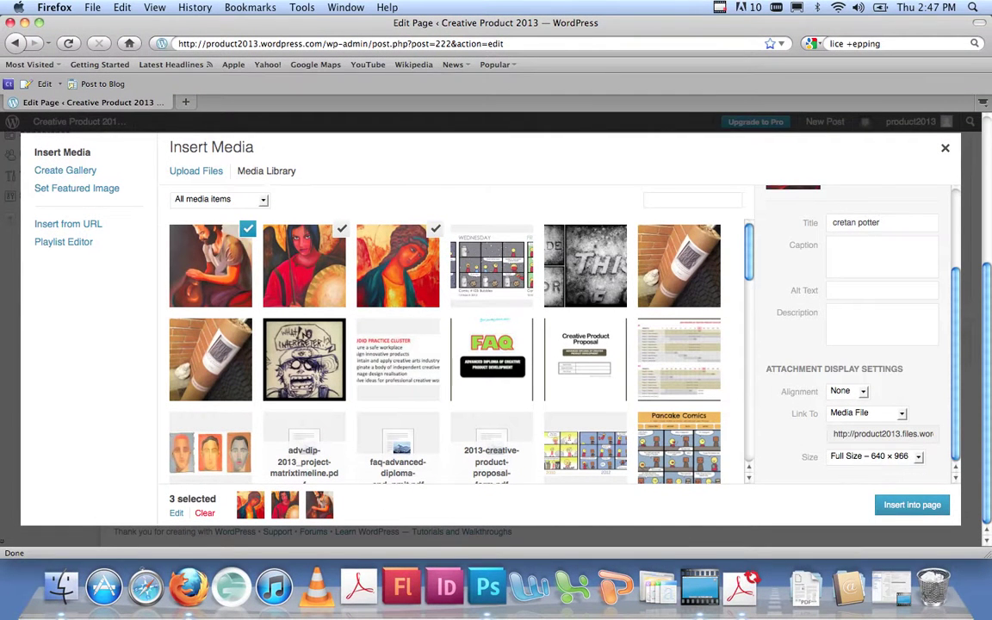
{"action": "left_click", "coordinate": [491, 265]}
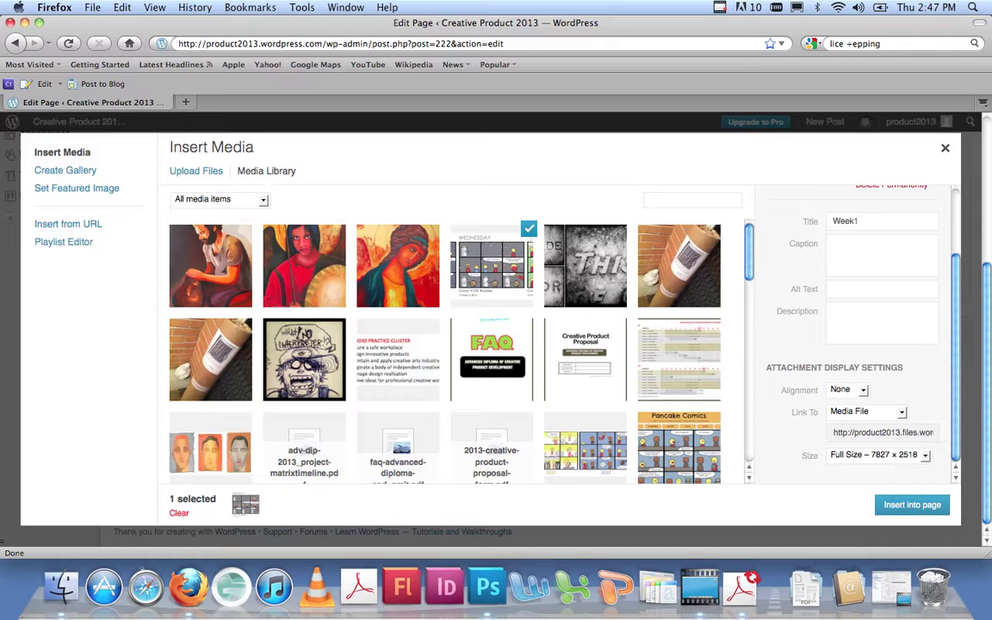
{"action": "left_click", "coordinate": [210, 265]}
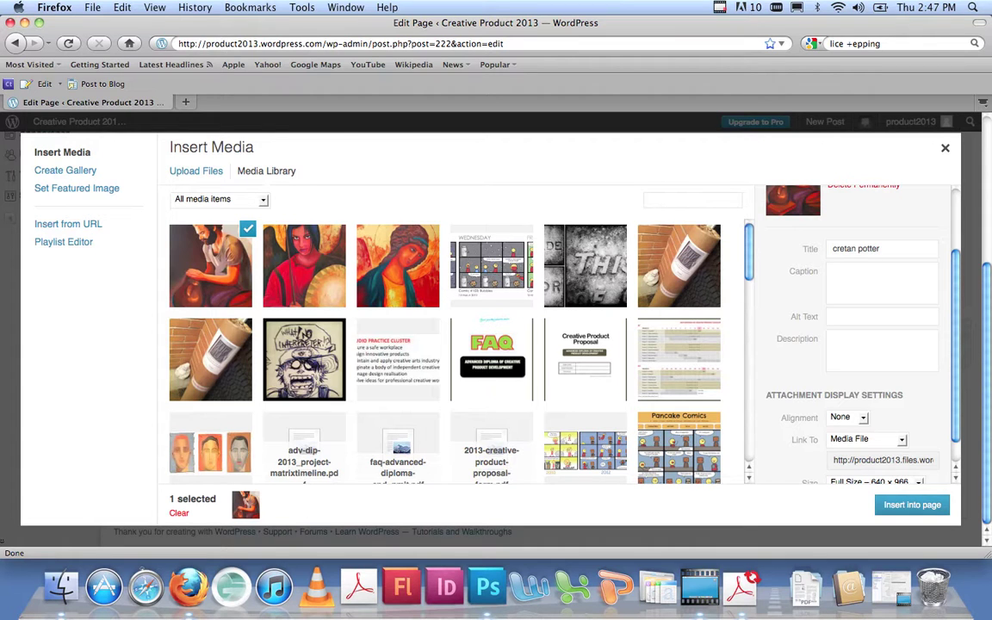
{"action": "left_click", "coordinate": [911, 505]}
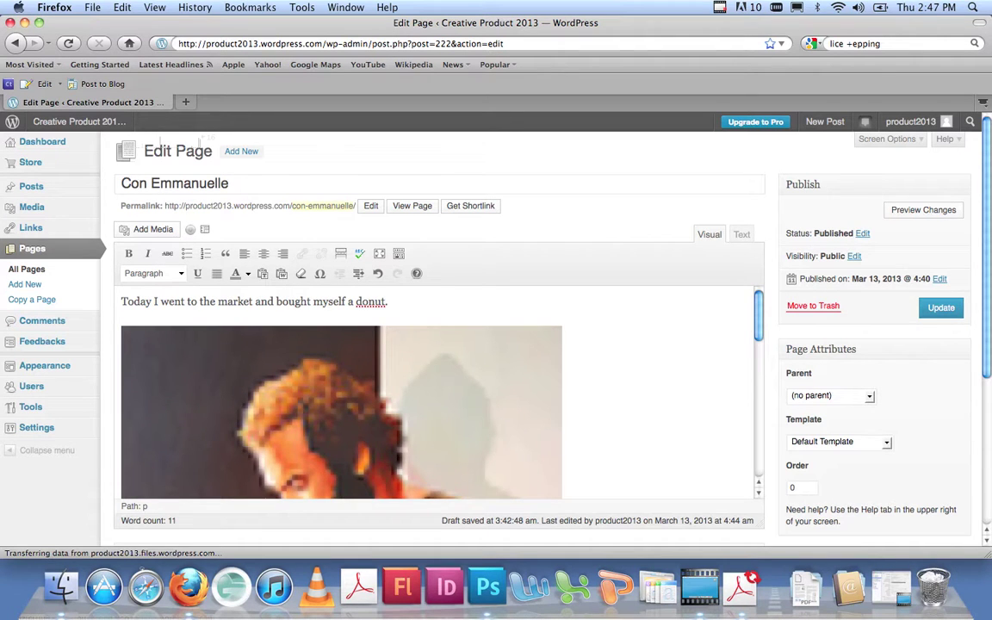
{"action": "scroll", "coordinate": [439, 391], "scroll_direction": "down", "scroll_amount": 15}
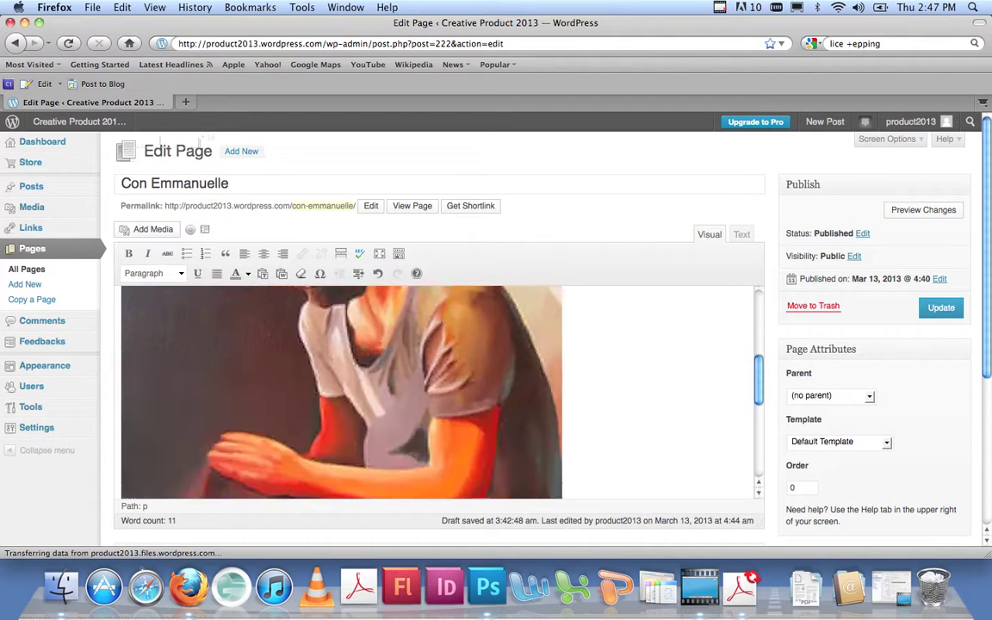
{"action": "scroll", "coordinate": [439, 392], "scroll_direction": "up", "scroll_amount": 15}
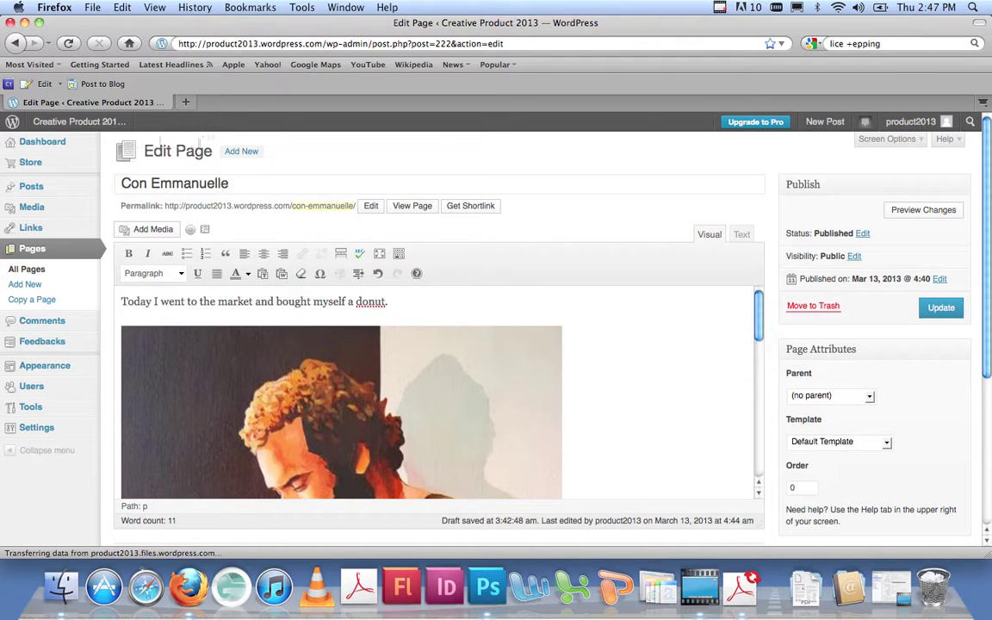
{"action": "scroll", "coordinate": [439, 392], "scroll_direction": "down", "scroll_amount": 15}
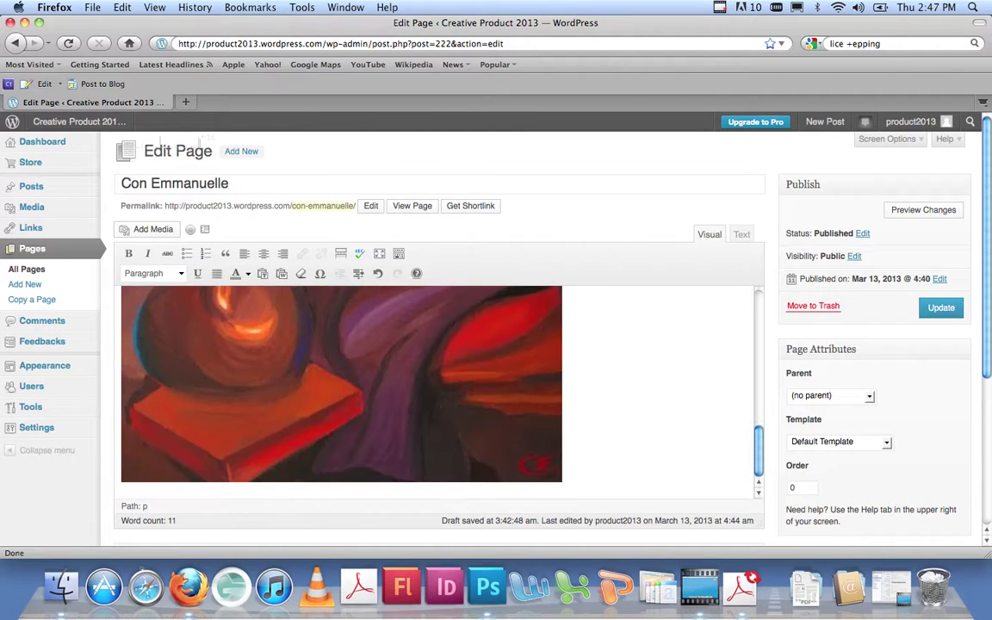
{"action": "scroll", "coordinate": [439, 391], "scroll_direction": "up", "scroll_amount": 15}
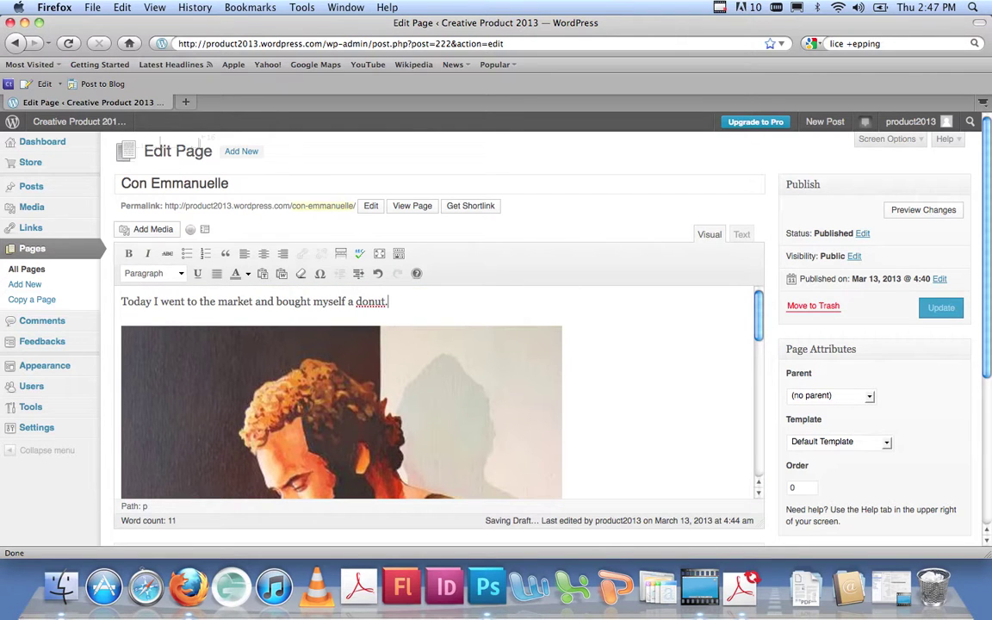
Add a new line between the sentence and the potter image and insert the archangel image there from the Media Library.
{"action": "key", "text": "Return"}
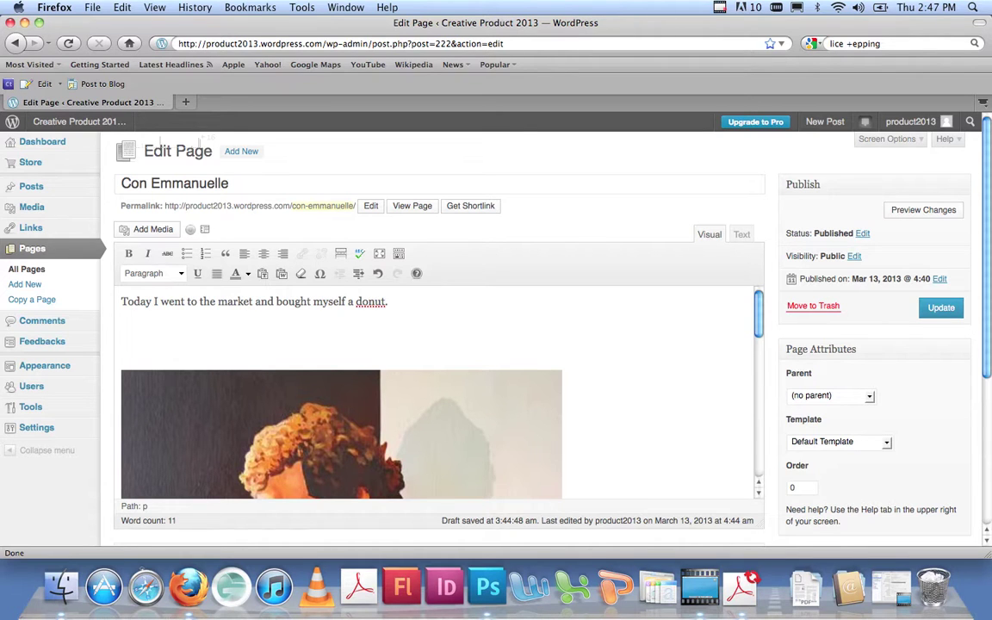
{"action": "left_click", "coordinate": [153, 229]}
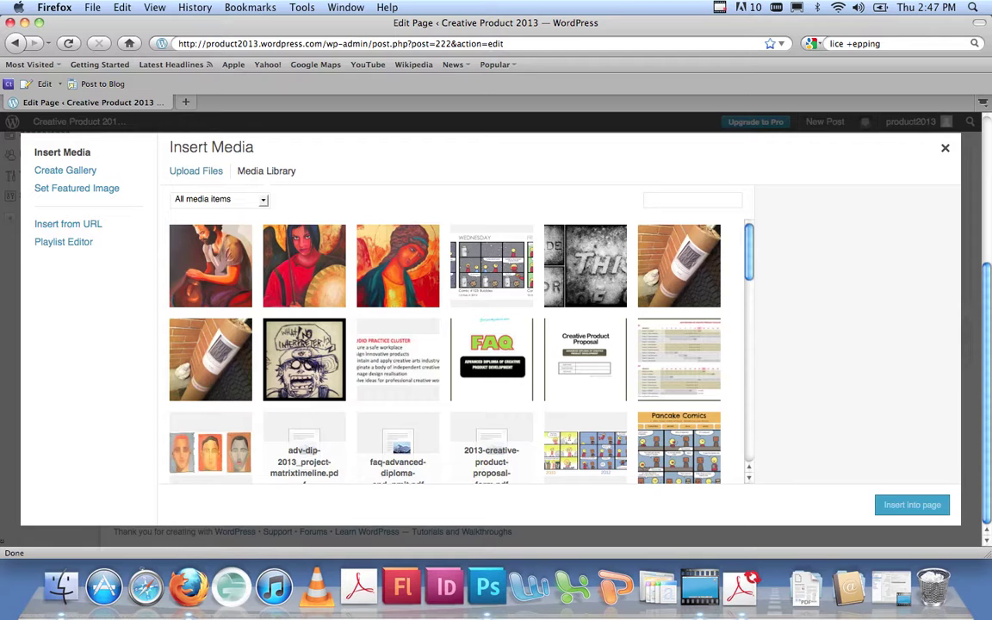
{"action": "left_click", "coordinate": [304, 265]}
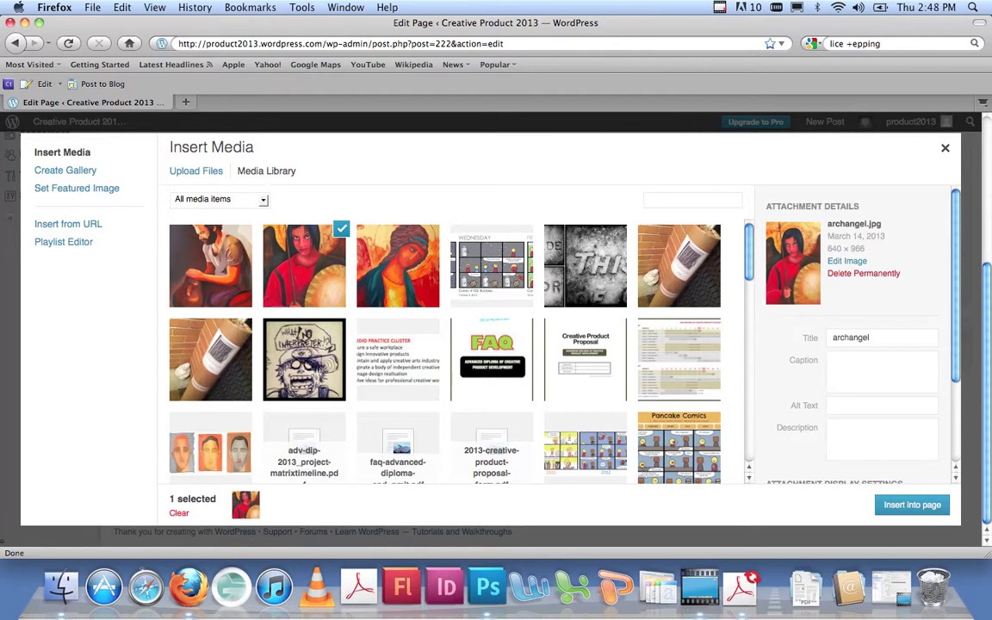
{"action": "left_click", "coordinate": [911, 504]}
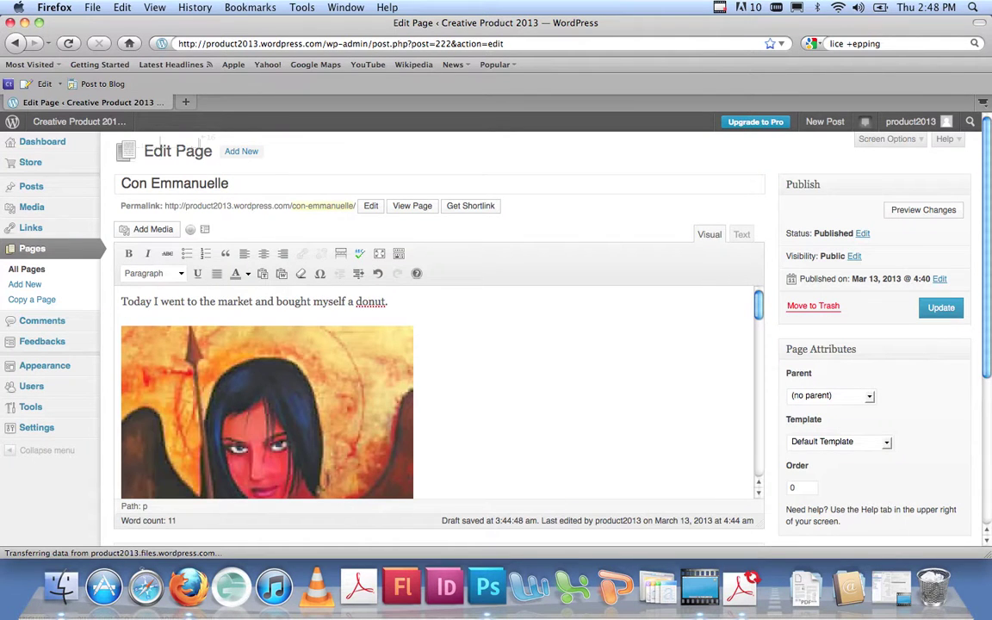
{"action": "scroll", "coordinate": [438, 391], "scroll_direction": "down", "scroll_amount": 10}
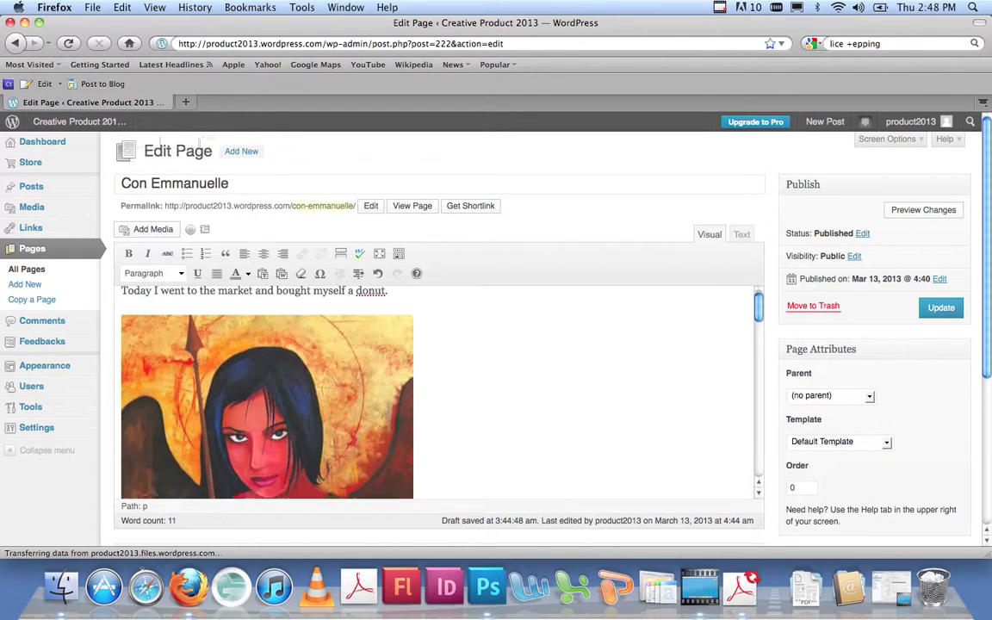
{"action": "scroll", "coordinate": [437, 392], "scroll_direction": "up", "scroll_amount": 10}
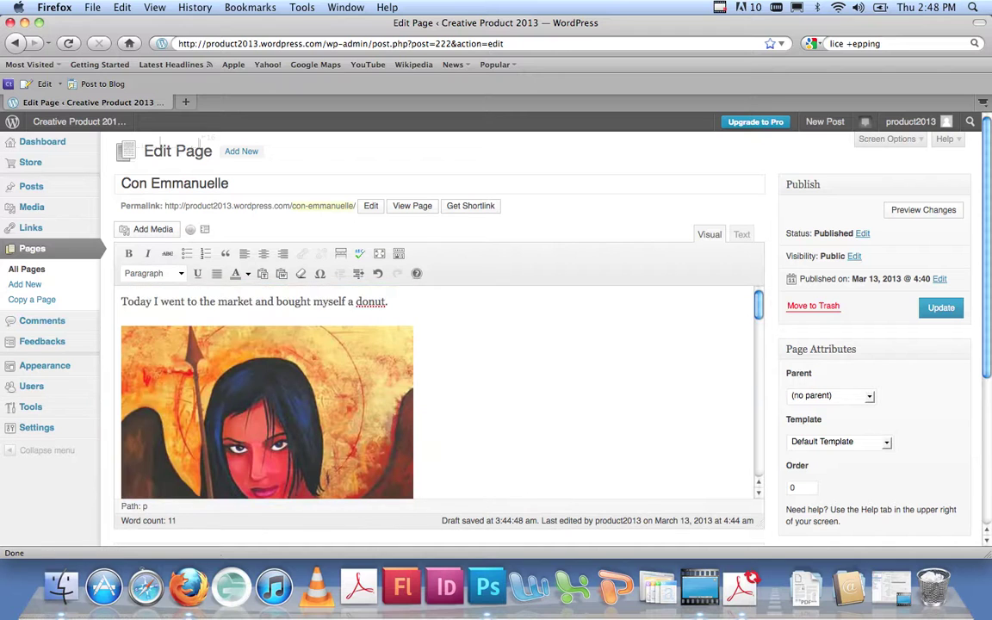
Add a blank line above the archangel image, insert the archangel gabriel image there and review the inserted images.
{"action": "key", "text": "Return"}
{"action": "key", "text": "Return"}
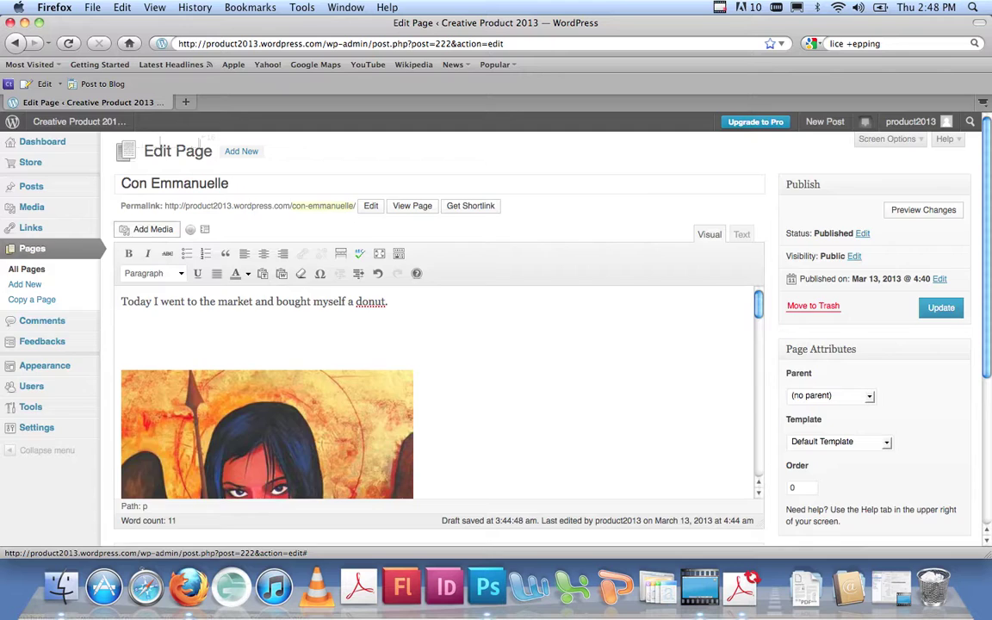
{"action": "left_click", "coordinate": [142, 229]}
{"action": "left_click", "coordinate": [398, 266]}
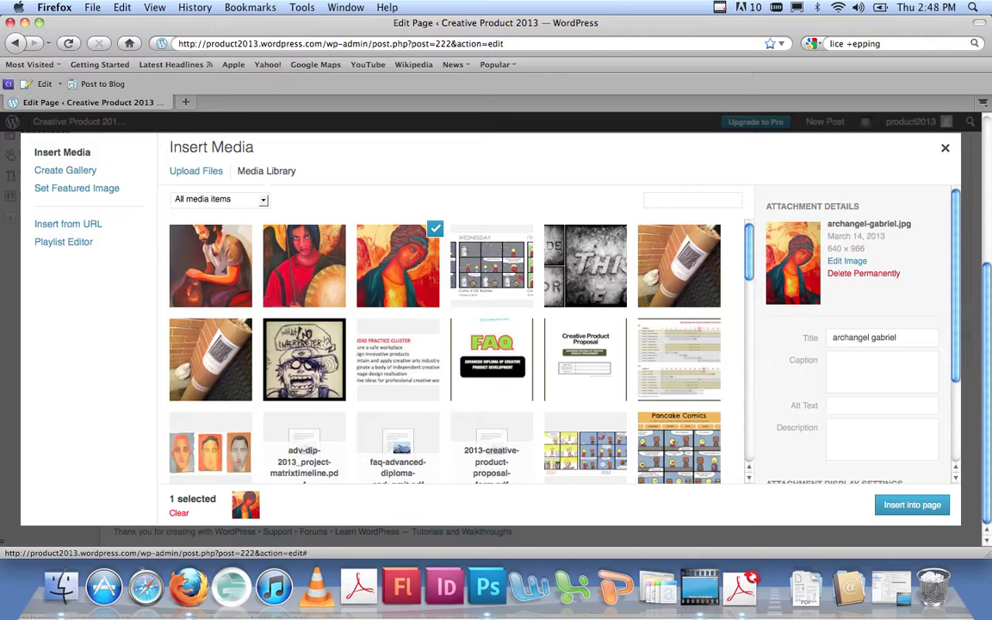
{"action": "key", "text": "Escape"}
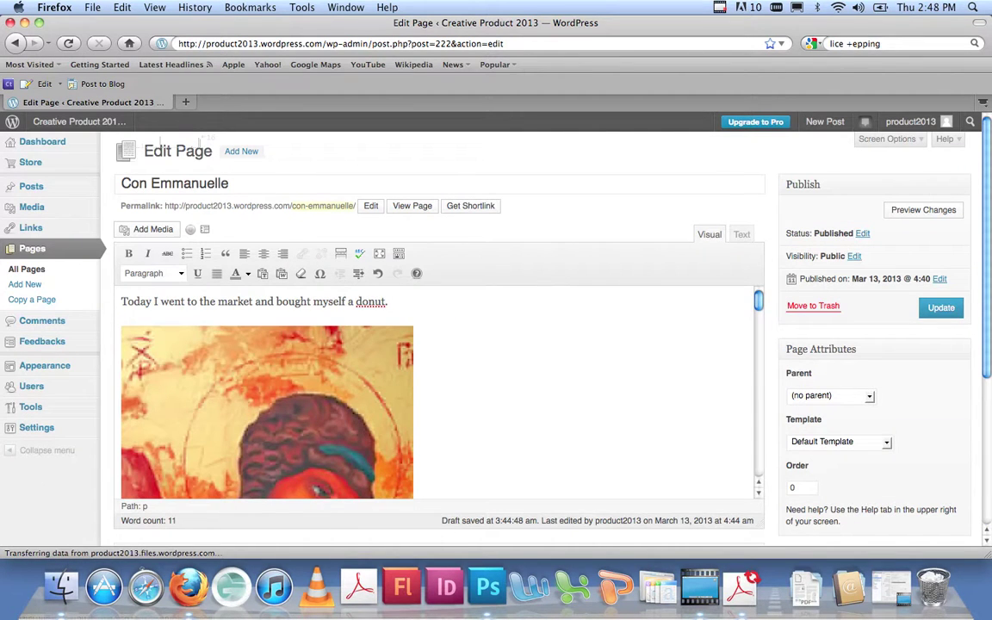
{"action": "scroll", "coordinate": [437, 392], "scroll_direction": "down", "scroll_amount": 8}
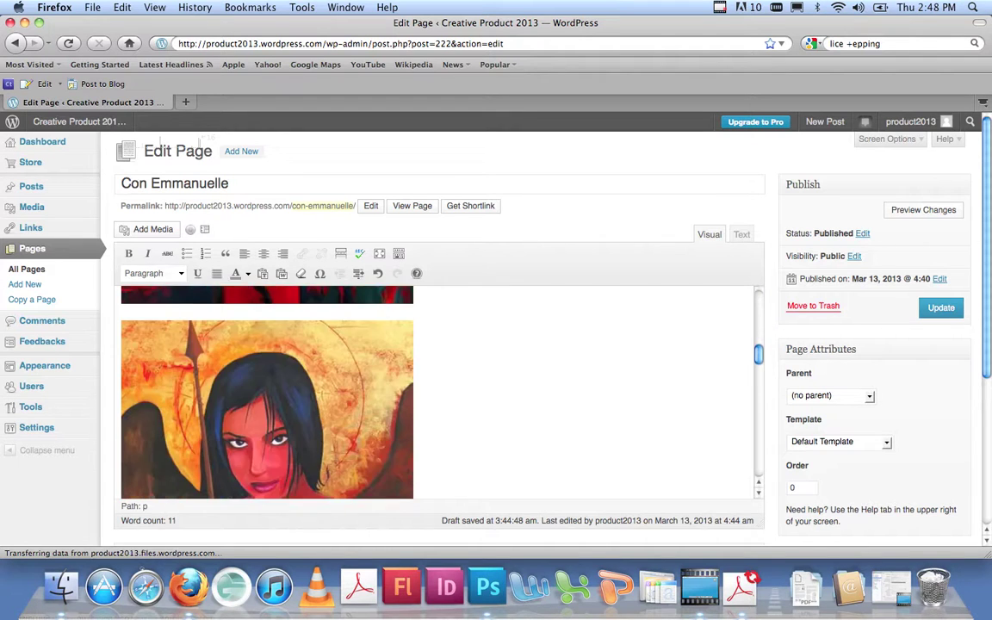
{"action": "scroll", "coordinate": [437, 392], "scroll_direction": "down", "scroll_amount": 10}
{"action": "scroll", "coordinate": [438, 392], "scroll_direction": "up", "scroll_amount": 6}
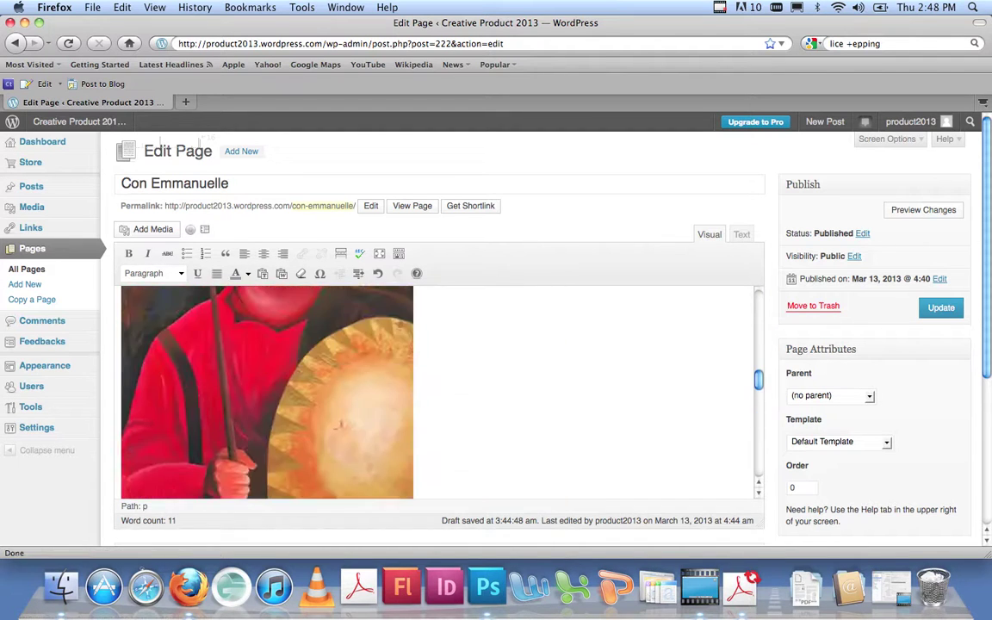
{"action": "scroll", "coordinate": [341, 423], "scroll_direction": "up", "scroll_amount": 8}
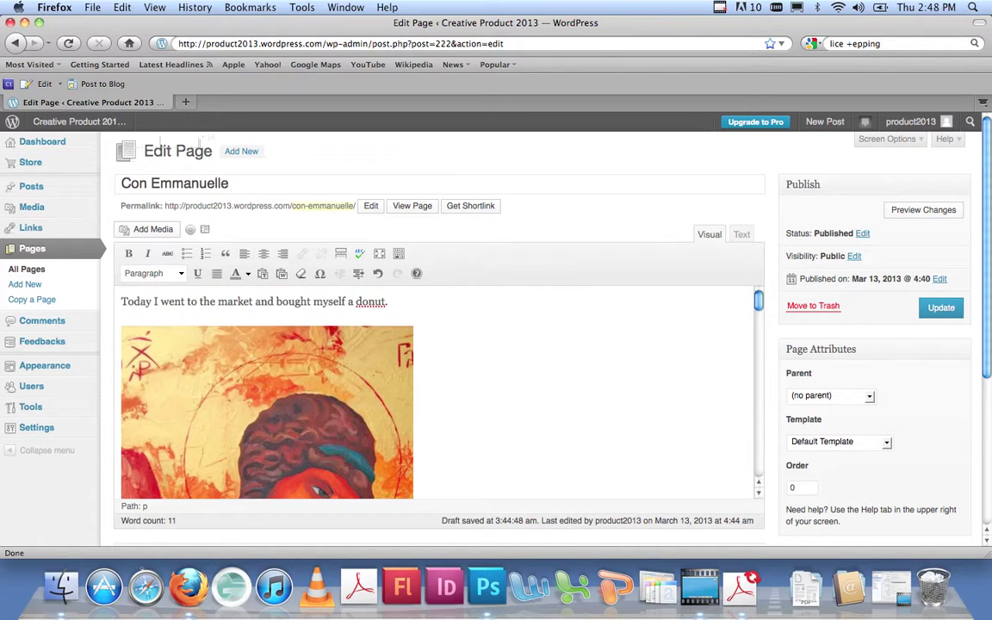
{"action": "scroll", "coordinate": [439, 391], "scroll_direction": "down", "scroll_amount": 5}
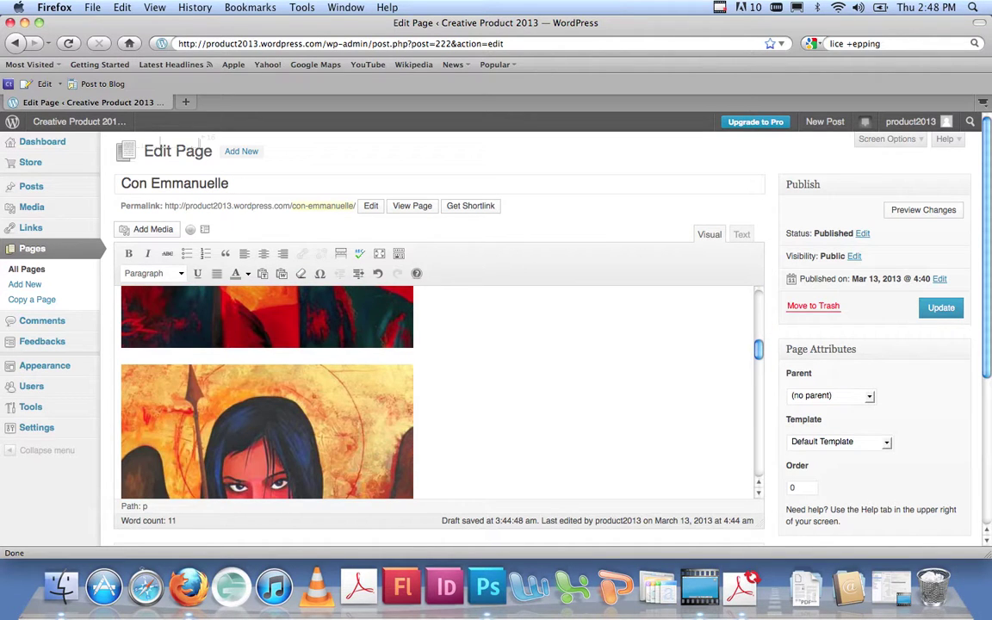
Add a new line between the two archangel images and write "This is an acrylic painting of archangel michael" there.
{"action": "key", "text": "Return"}
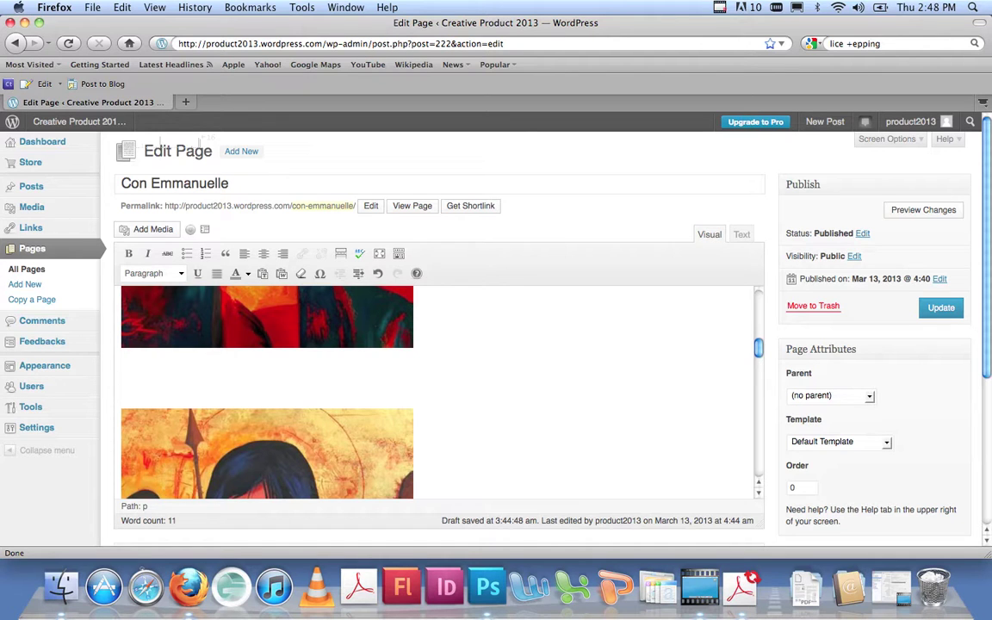
{"action": "type", "text": "Th"}
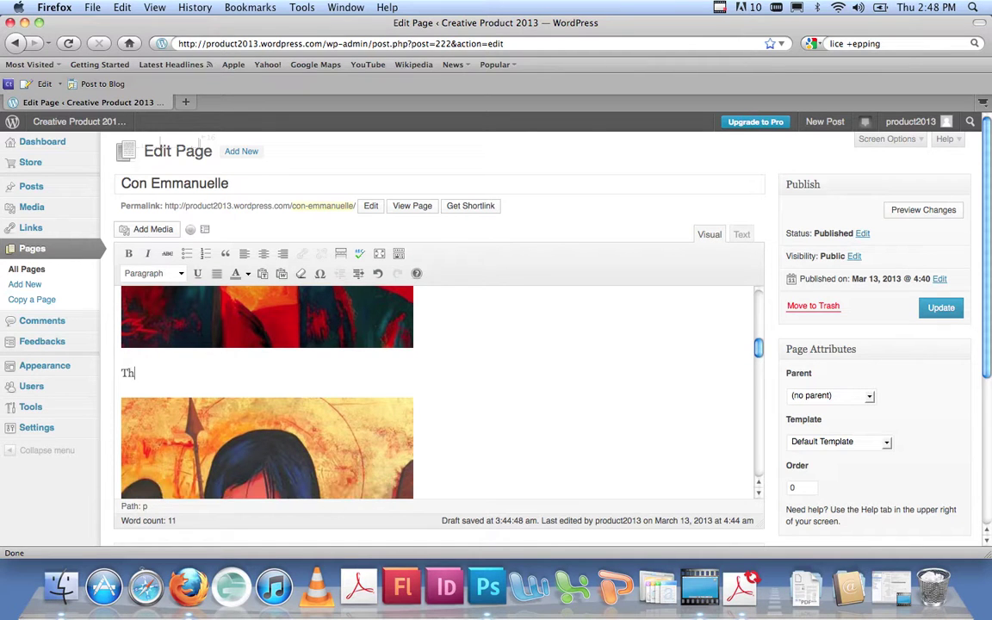
{"action": "type", "text": "is is an acrylic painting"}
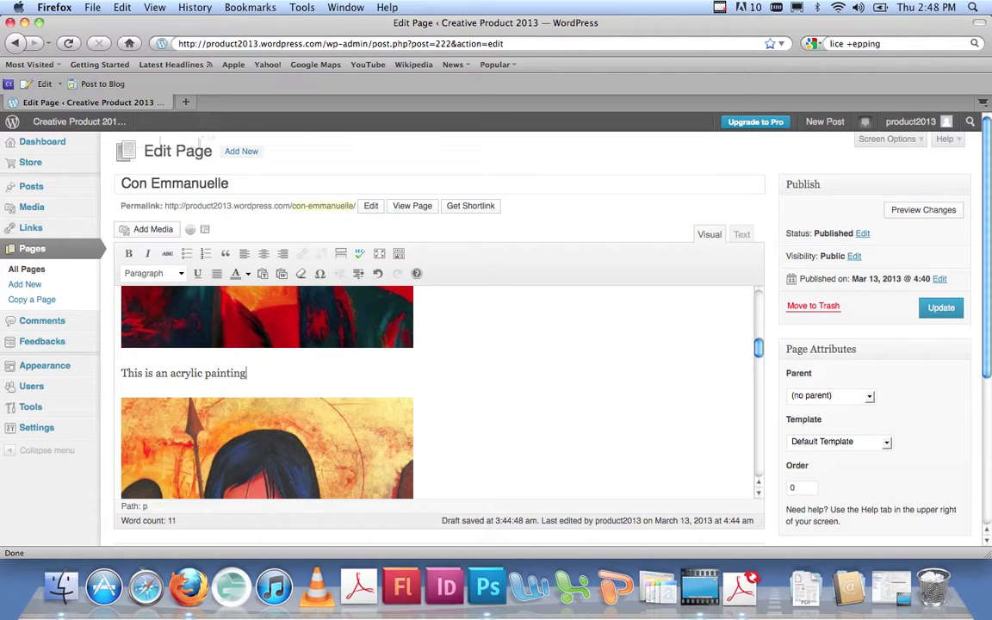
{"action": "type", "text": " of archangel "}
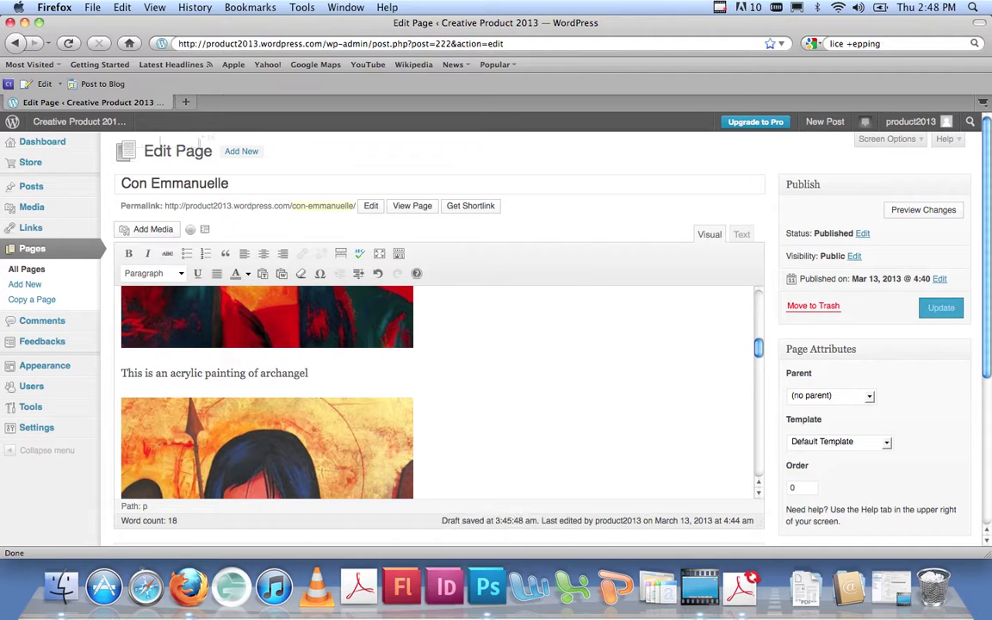
{"action": "type", "text": "micha"}
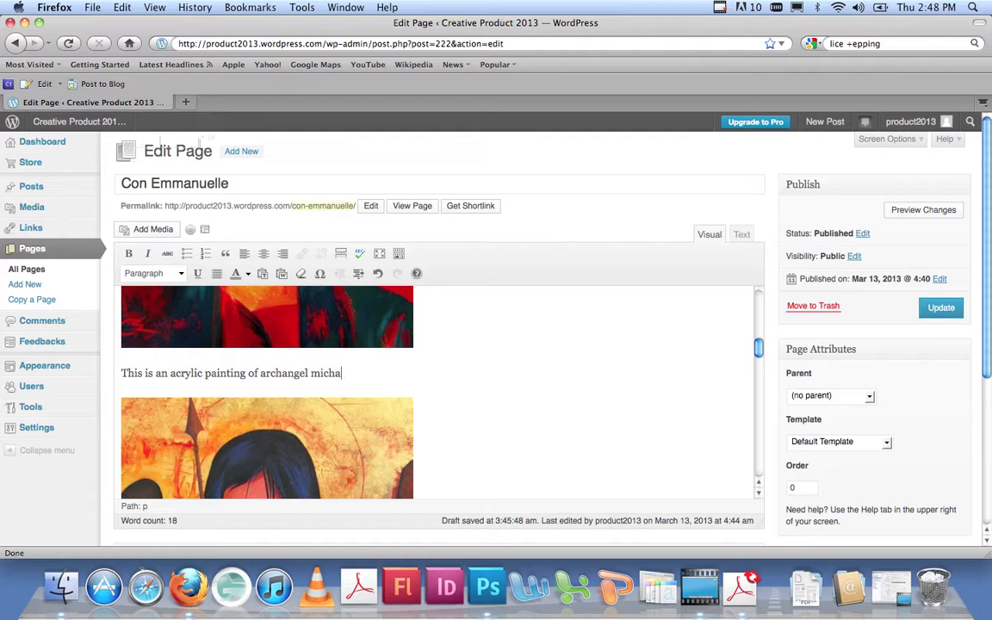
{"action": "type", "text": "el"}
Check the image above the sentence and replace the archangel's name in it with "gabriel".
{"action": "key", "text": "BackSpace"}
{"action": "key", "text": "BackSpace"}
{"action": "key", "text": "BackSpace"}
{"action": "scroll", "coordinate": [437, 391], "scroll_direction": "up", "scroll_amount": 6}
{"action": "scroll", "coordinate": [437, 392], "scroll_direction": "down", "scroll_amount": 5}
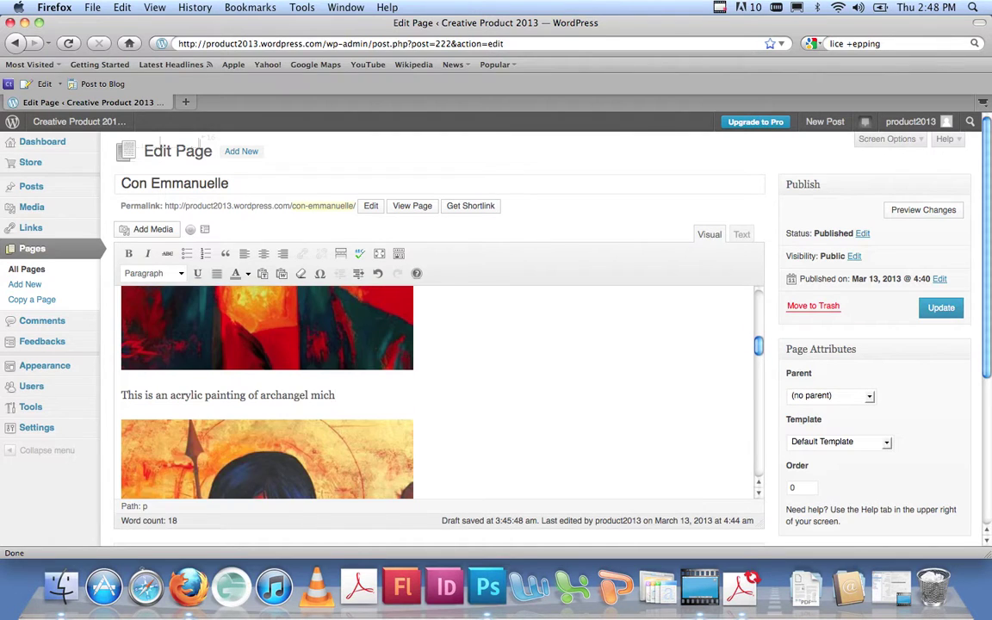
{"action": "double_click", "coordinate": [323, 394]}
{"action": "type", "text": "gabriell"}
{"action": "key", "text": "BackSpace"}
Complete the sentence about archangel gabriel with "and it was painted on canvas in just over 6 hours.".
{"action": "type", "text": "and it w"}
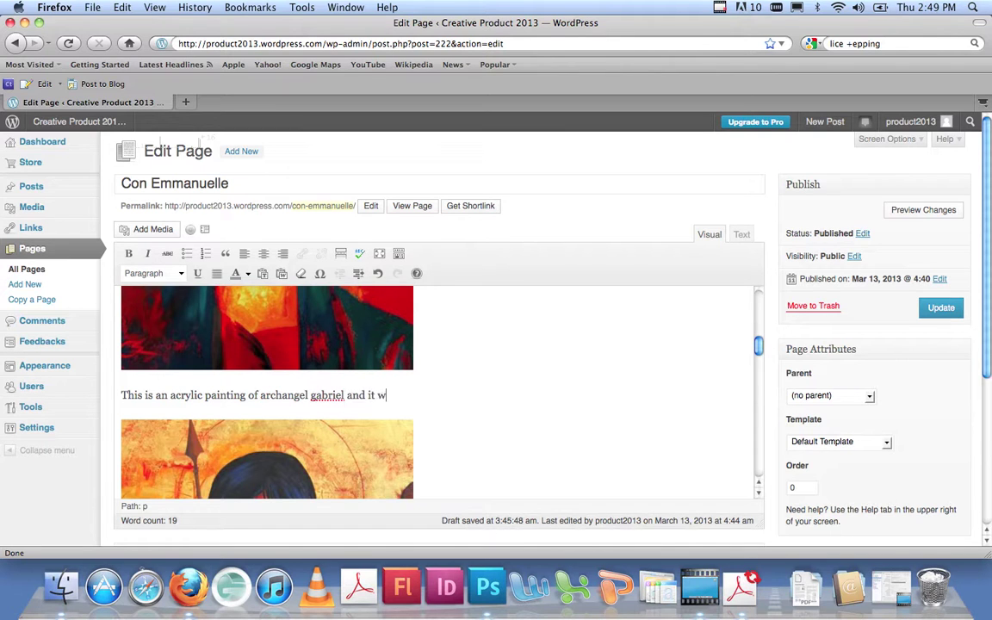
{"action": "type", "text": "as painted on canvas i"}
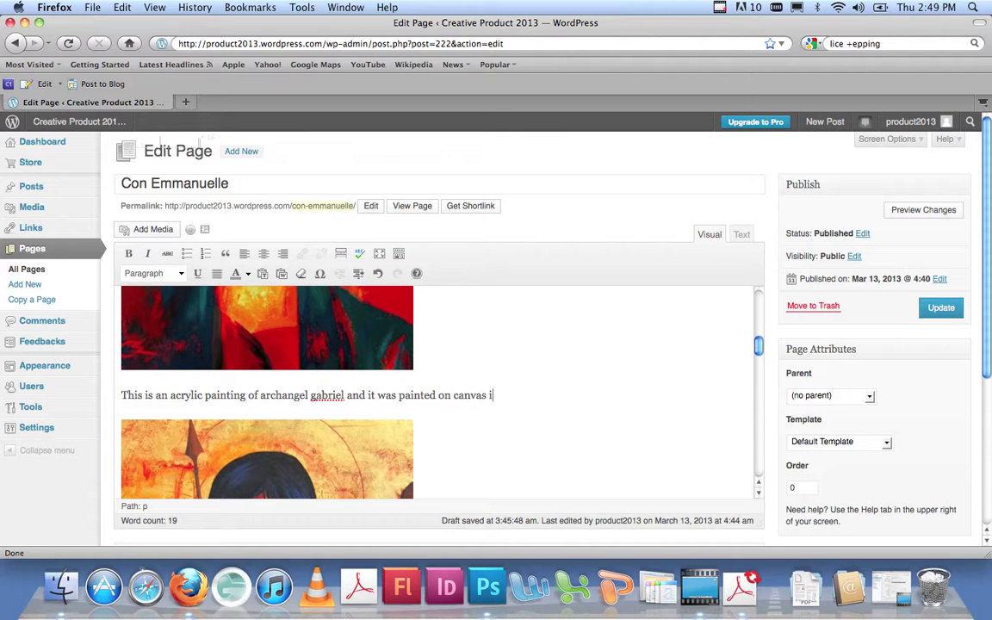
{"action": "type", "text": "n just over 6 ho"}
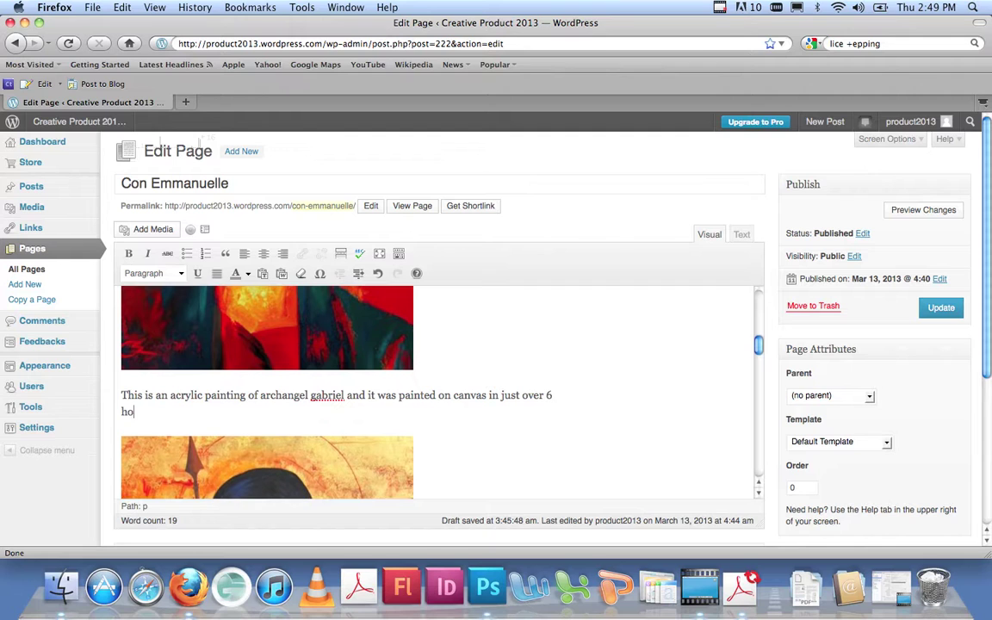
{"action": "type", "text": "urs."}
Review the text and images through the whole page content and update the published page.
{"action": "scroll", "coordinate": [439, 392], "scroll_direction": "up", "scroll_amount": 5}
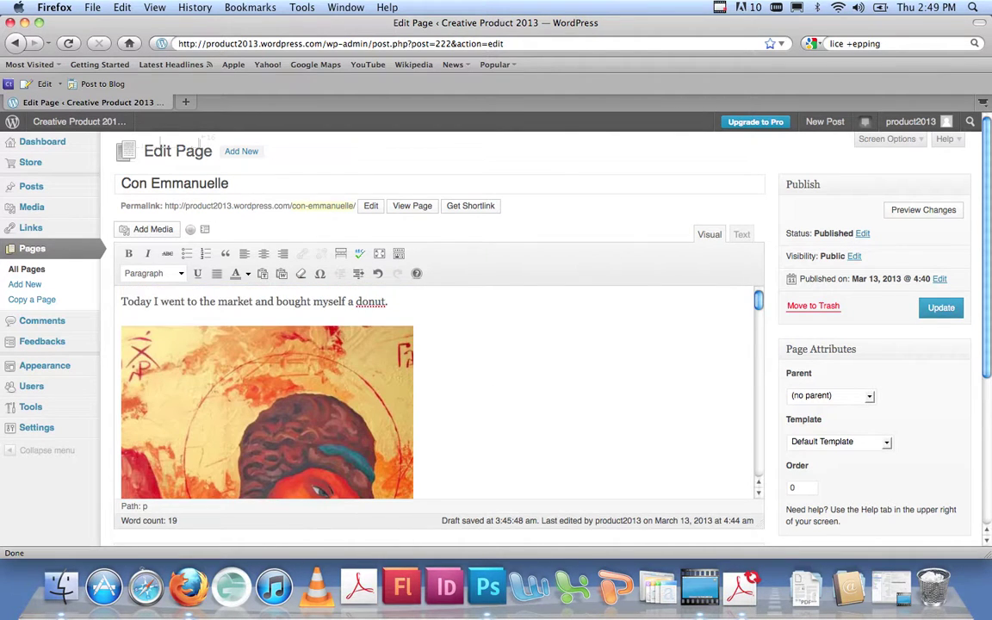
{"action": "scroll", "coordinate": [439, 392], "scroll_direction": "down", "scroll_amount": 10}
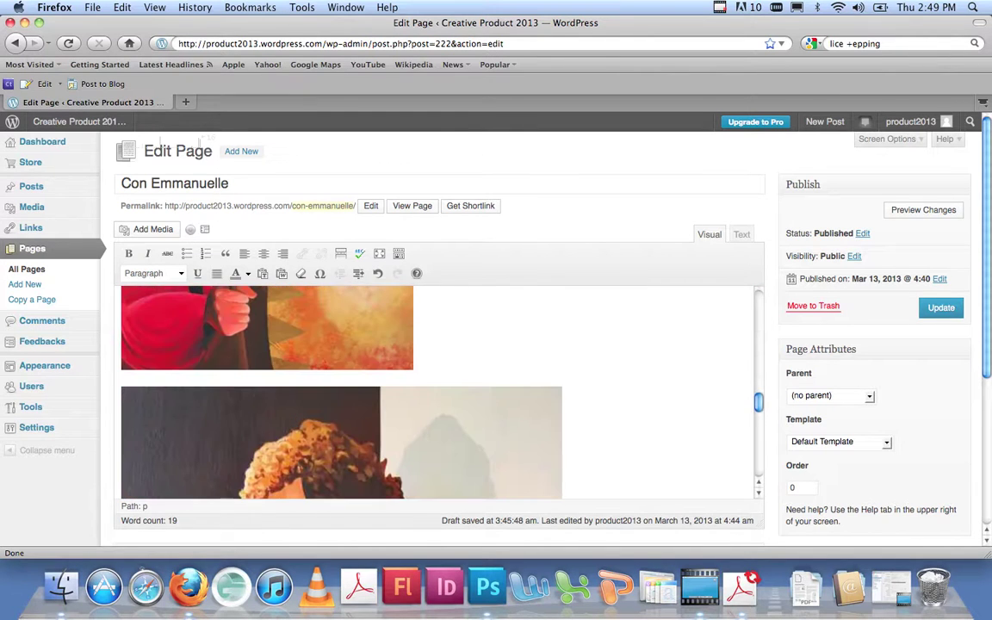
{"action": "scroll", "coordinate": [439, 391], "scroll_direction": "down", "scroll_amount": 3}
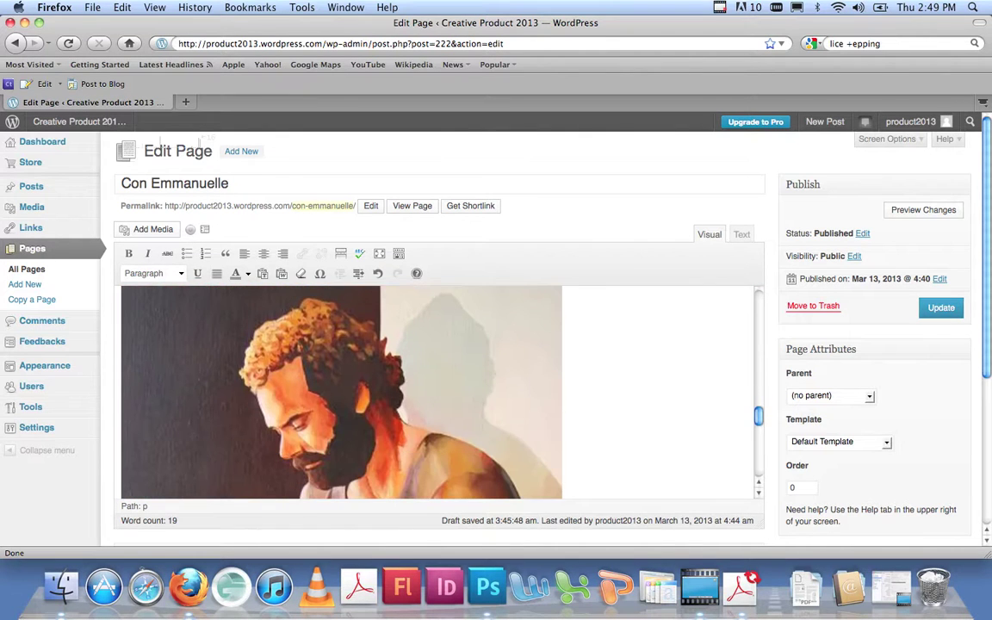
{"action": "scroll", "coordinate": [439, 391], "scroll_direction": "up", "scroll_amount": 5}
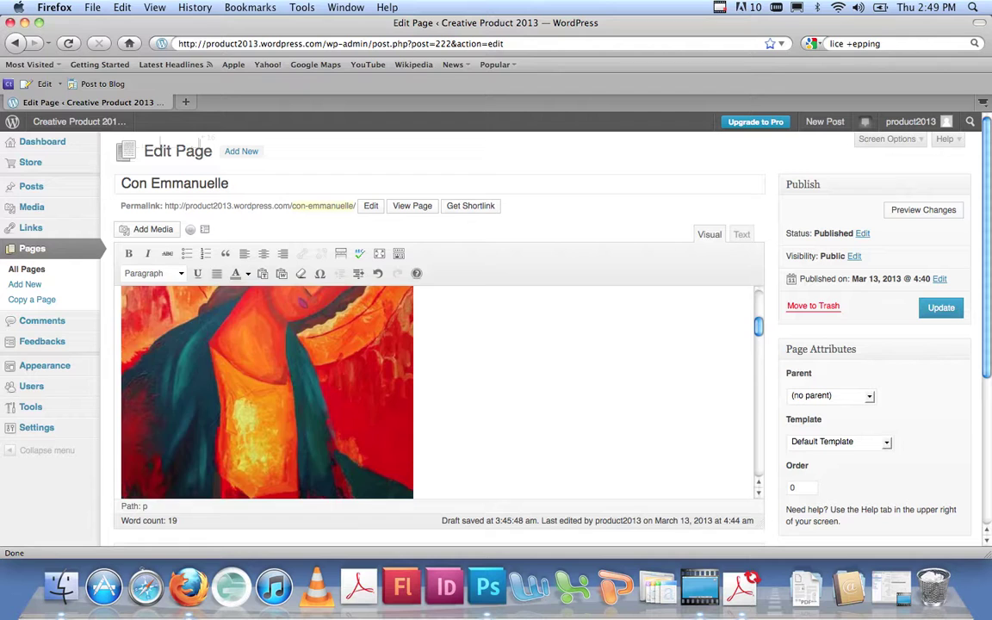
{"action": "scroll", "coordinate": [439, 392], "scroll_direction": "up", "scroll_amount": 5}
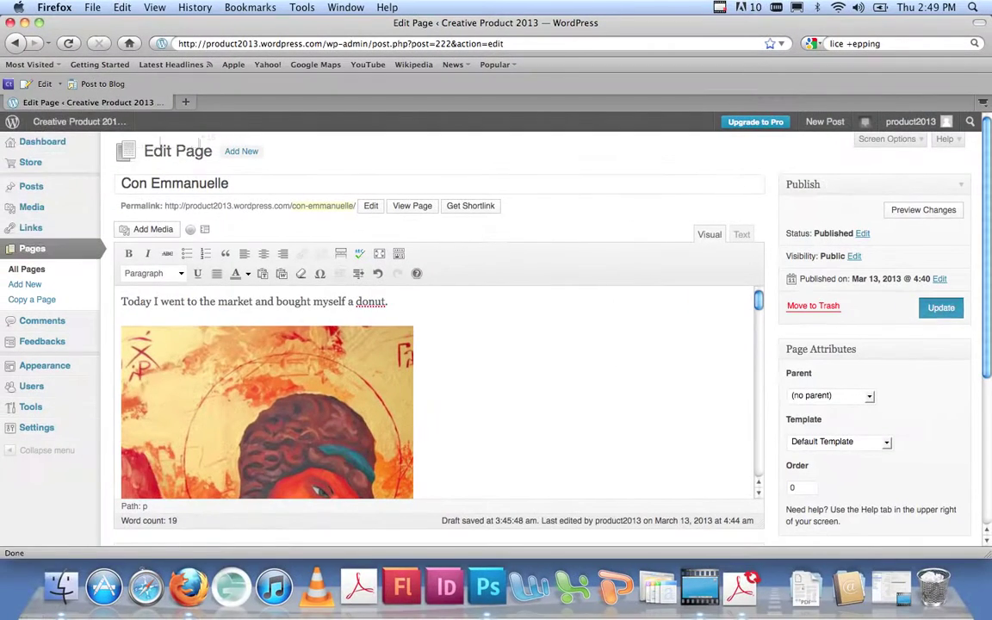
{"action": "left_click", "coordinate": [941, 307]}
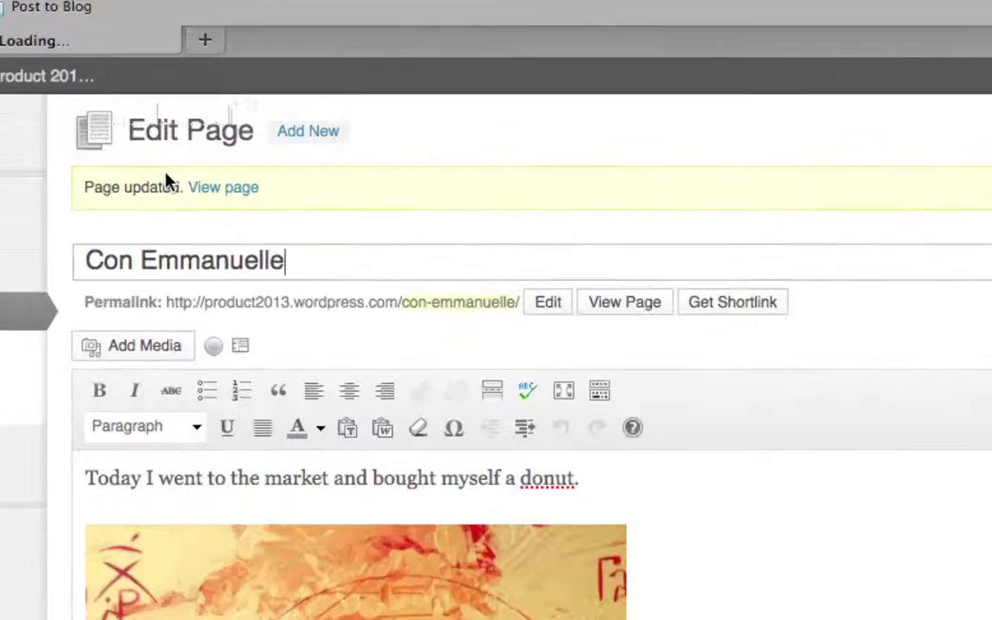
View the published page, examine its text and images down to the comment area, and reopen the page for editing.
{"action": "left_click", "coordinate": [215, 193]}
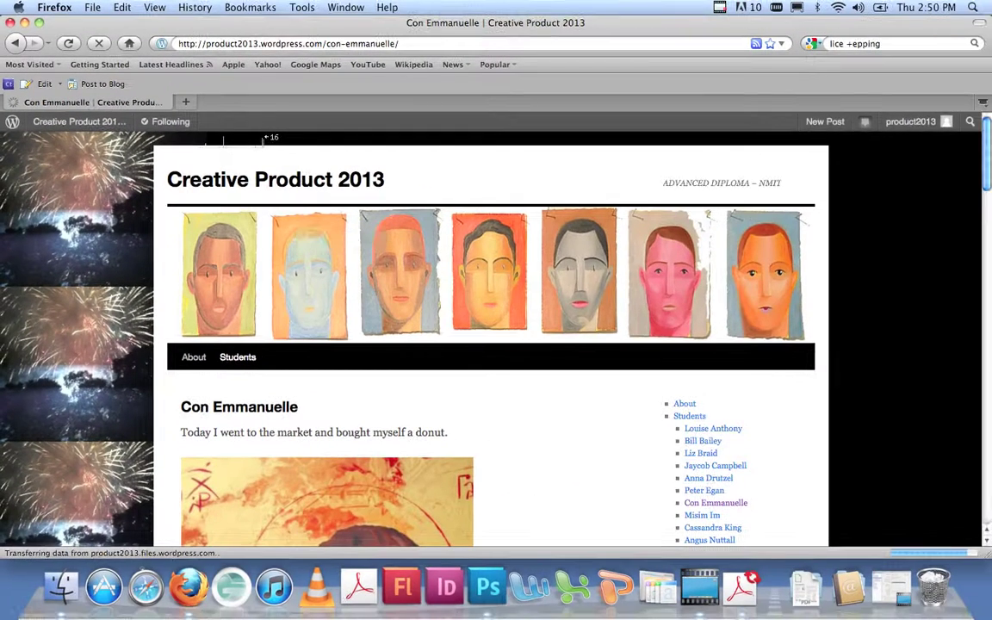
{"action": "scroll", "coordinate": [262, 140], "scroll_direction": "down", "scroll_amount": 4}
{"action": "scroll", "coordinate": [491, 335], "scroll_direction": "down", "scroll_amount": 1}
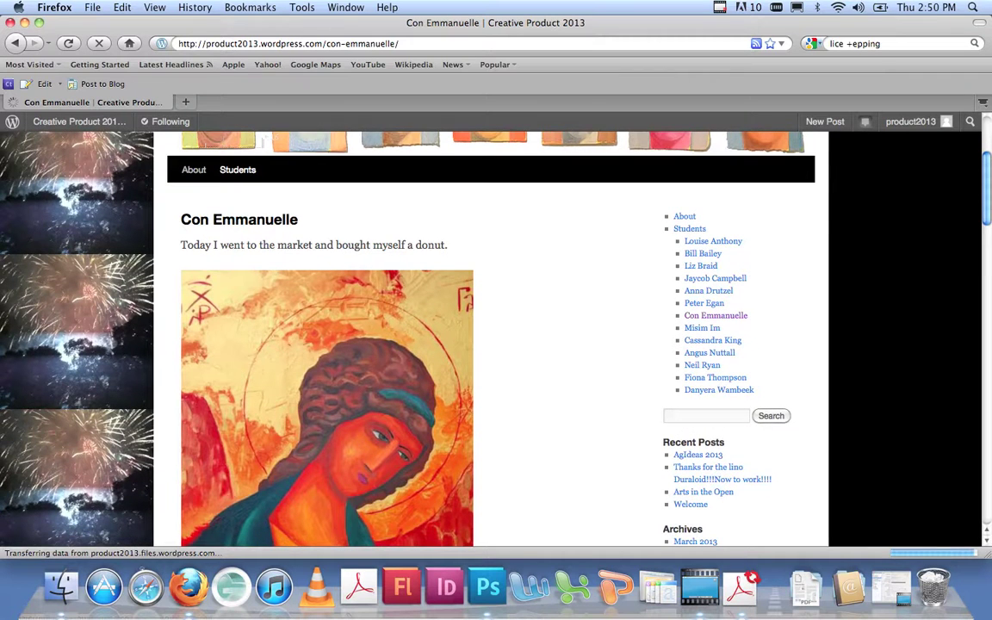
{"action": "scroll", "coordinate": [491, 122], "scroll_direction": "down", "scroll_amount": 8}
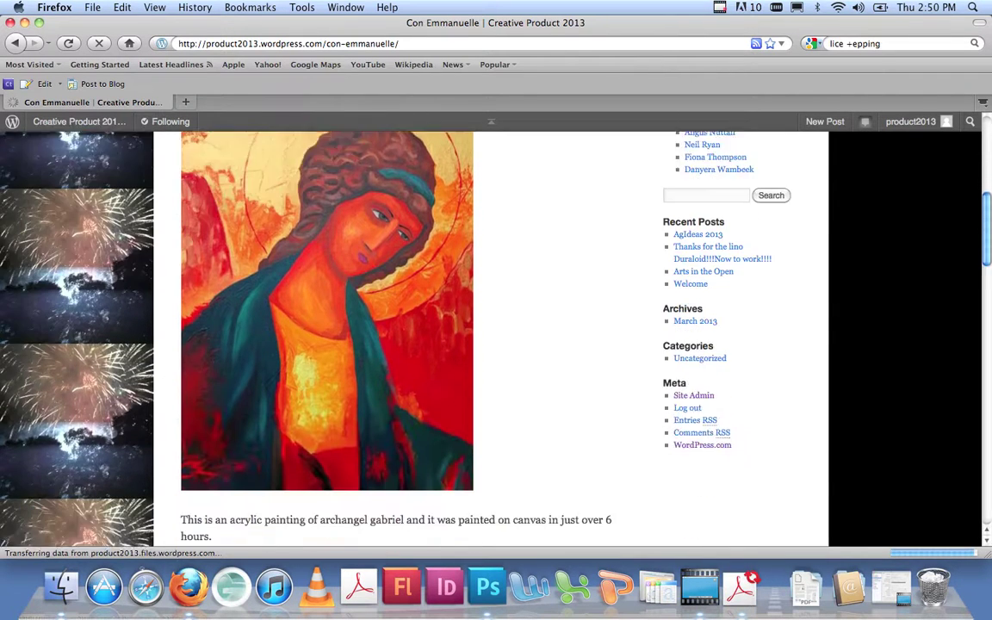
{"action": "scroll", "coordinate": [491, 121], "scroll_direction": "down", "scroll_amount": 14}
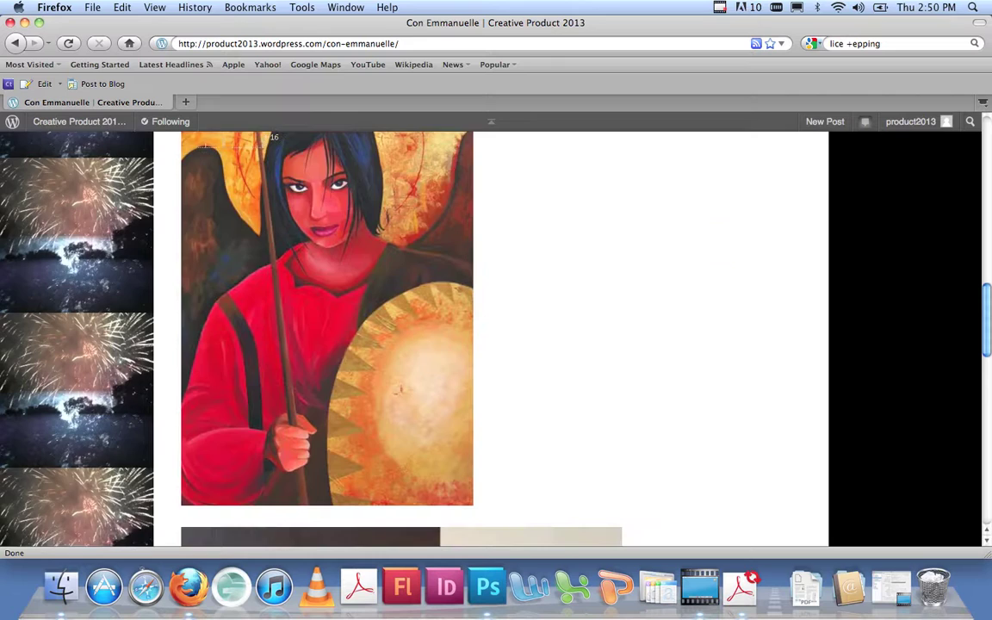
{"action": "scroll", "coordinate": [491, 339], "scroll_direction": "down", "scroll_amount": 10}
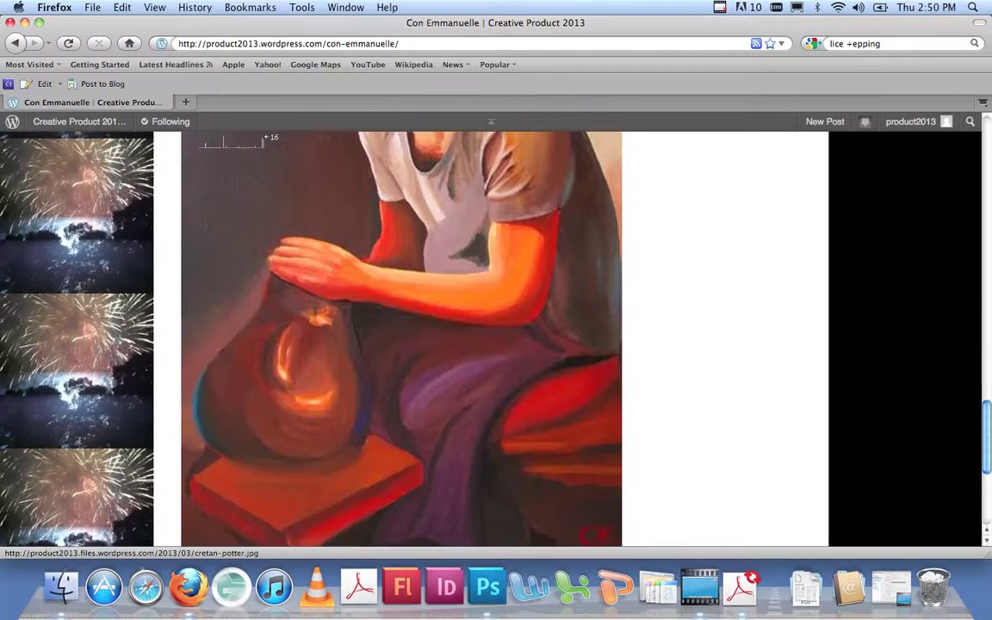
{"action": "scroll", "coordinate": [490, 338], "scroll_direction": "up", "scroll_amount": 7}
{"action": "scroll", "coordinate": [491, 122], "scroll_direction": "up", "scroll_amount": 20}
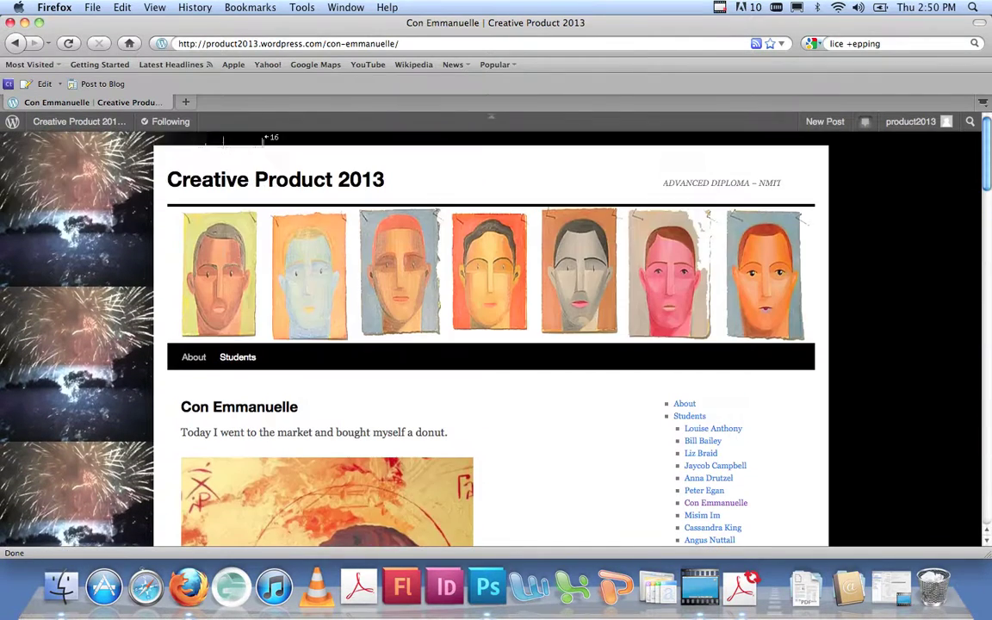
{"action": "scroll", "coordinate": [264, 138], "scroll_direction": "down", "scroll_amount": 3}
{"action": "scroll", "coordinate": [264, 138], "scroll_direction": "up", "scroll_amount": 3}
{"action": "scroll", "coordinate": [264, 138], "scroll_direction": "down", "scroll_amount": 20}
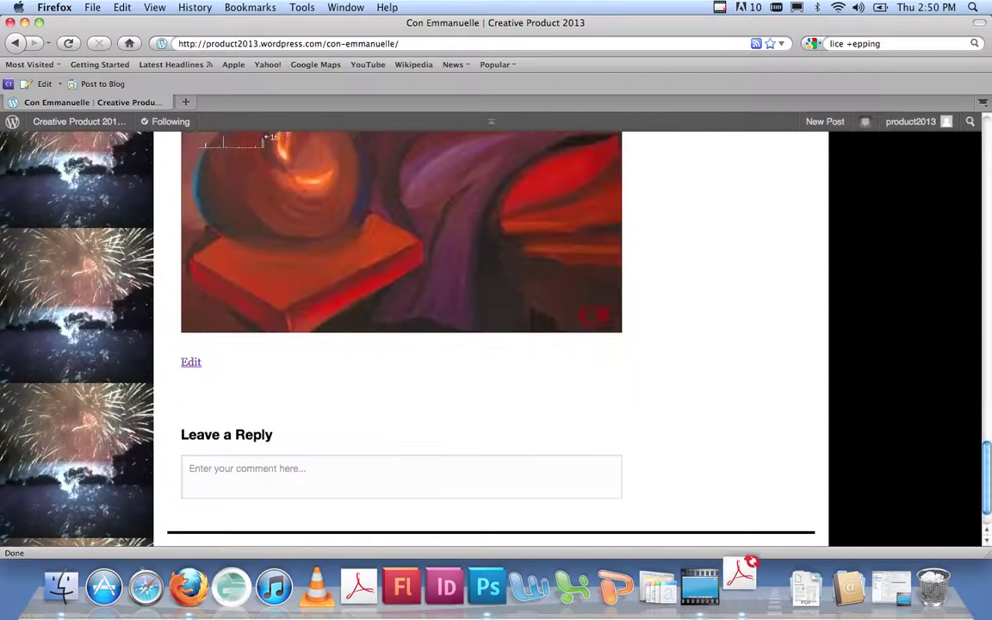
{"action": "left_click", "coordinate": [190, 361]}
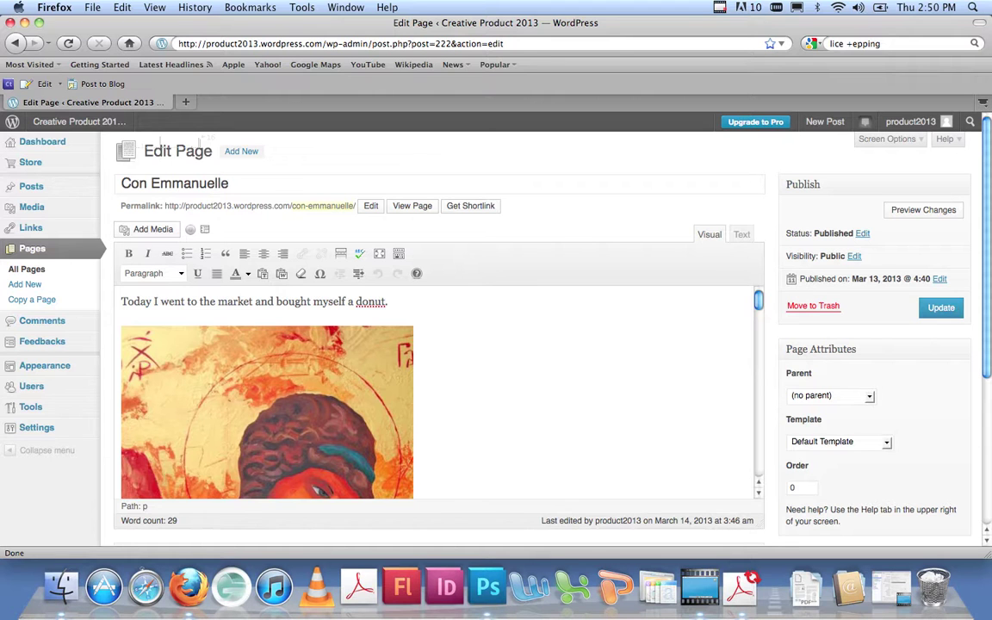
{"action": "left_click", "coordinate": [732, 587]}
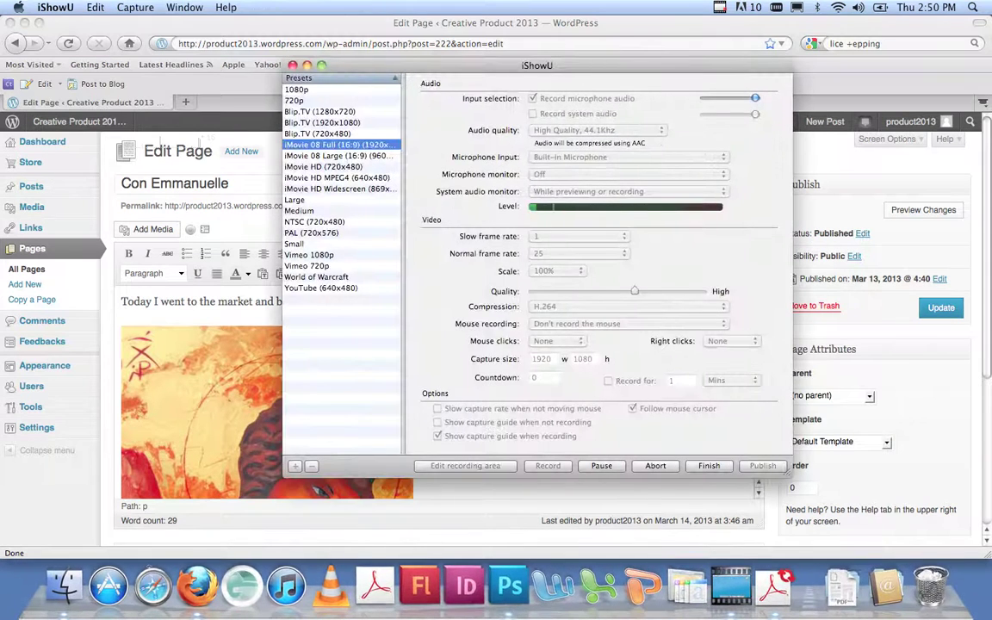